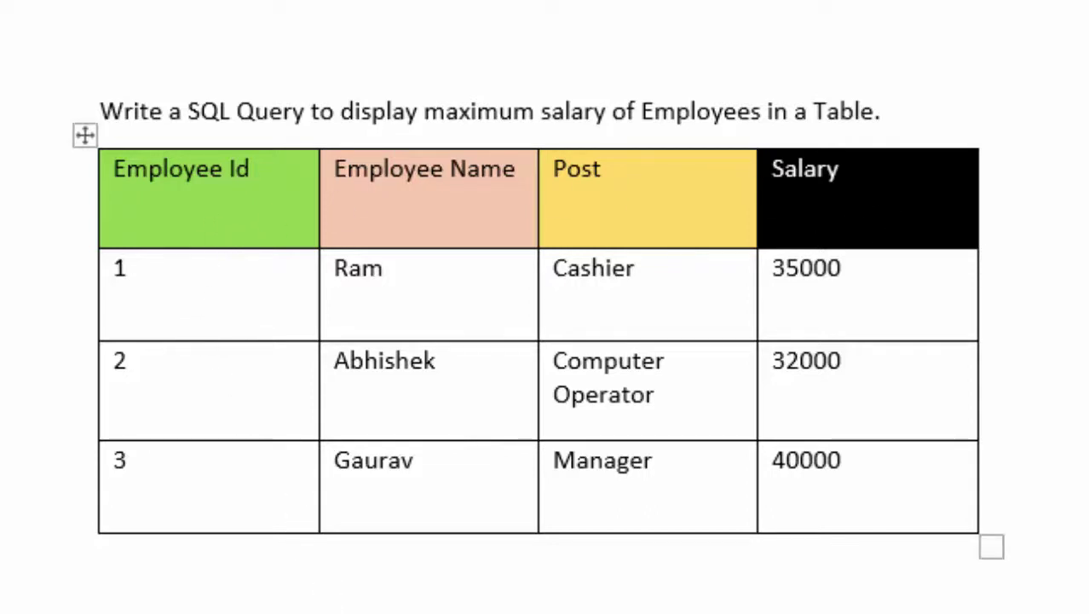
# Bold and enlarge the Word table's header row text, then bold the Employee Id values 1, 2, 3
pyautogui.tripleClick(640, 192)
pyautogui.moveTo(640, 191); pyautogui.dragTo(224, 224)
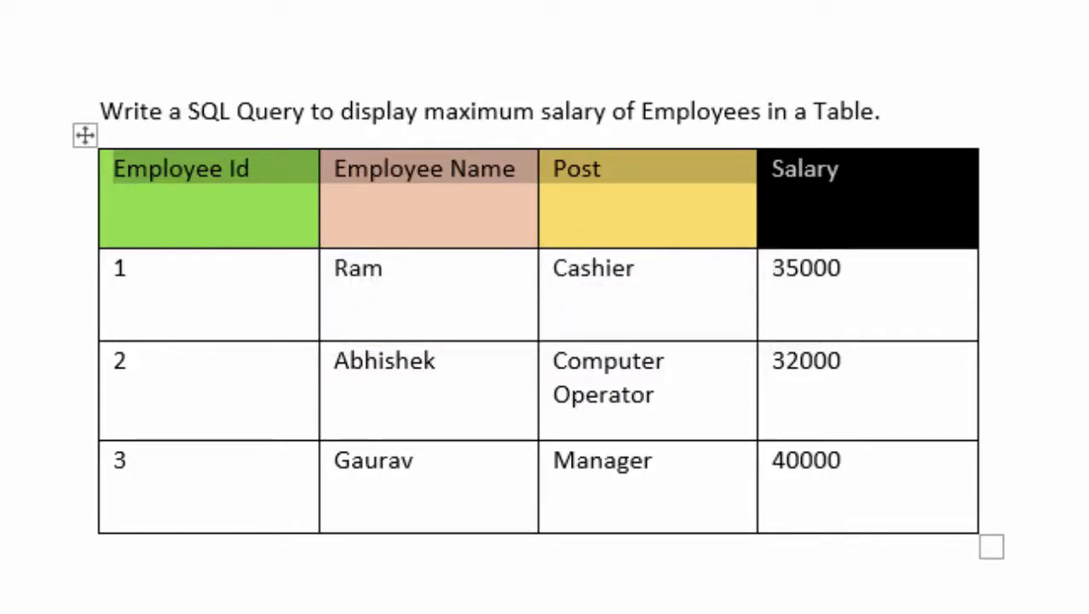
pyautogui.hotkey('ctrl', 'b')
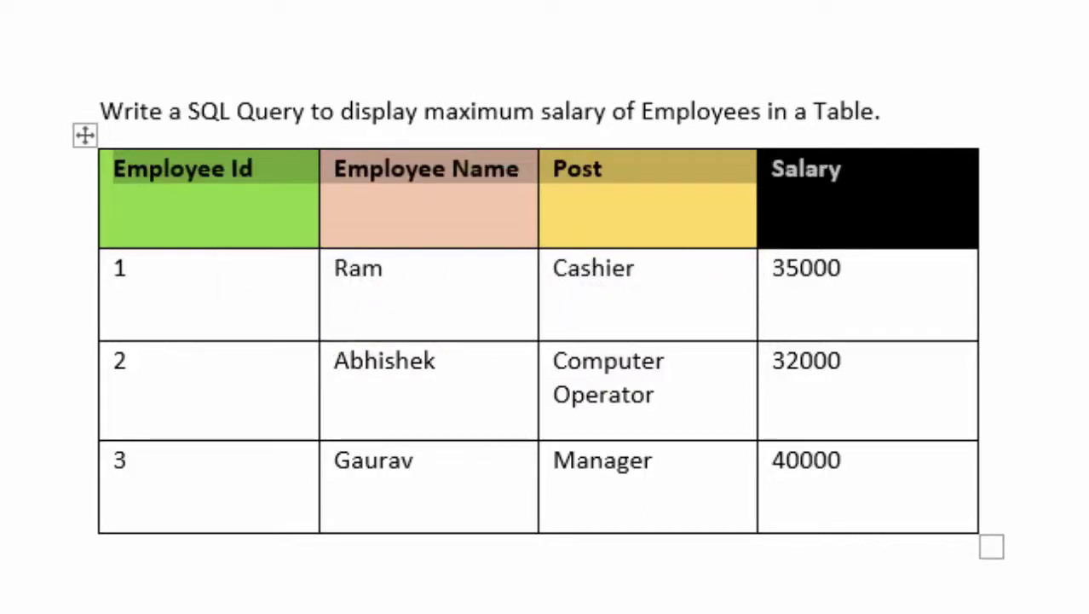
pyautogui.hotkey('ctrl', 'shift', '.')
pyautogui.click(409, 210)
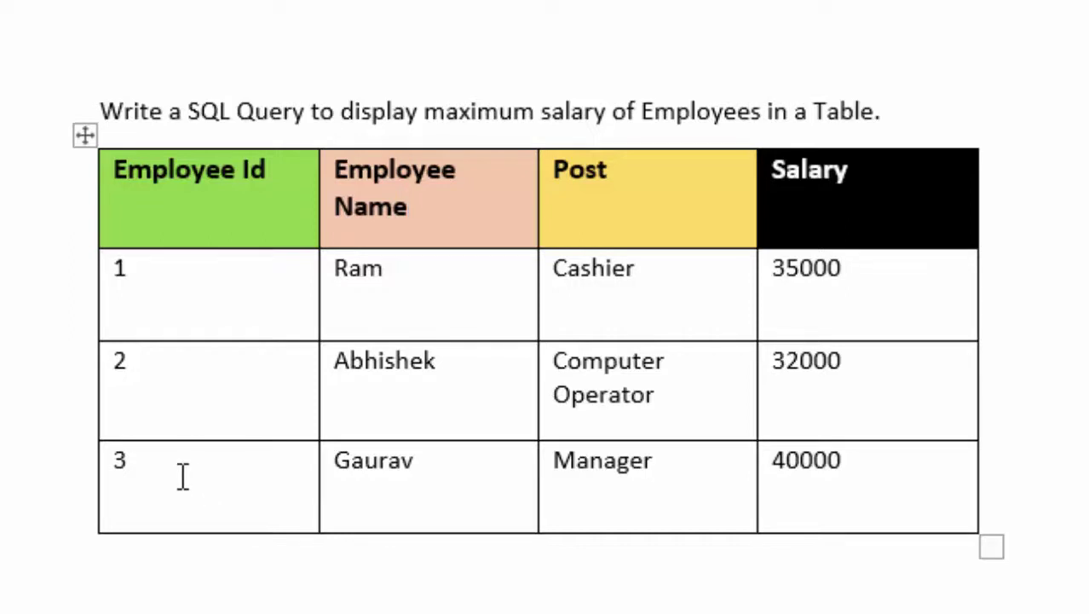
pyautogui.moveTo(154, 460); pyautogui.dragTo(103, 344)
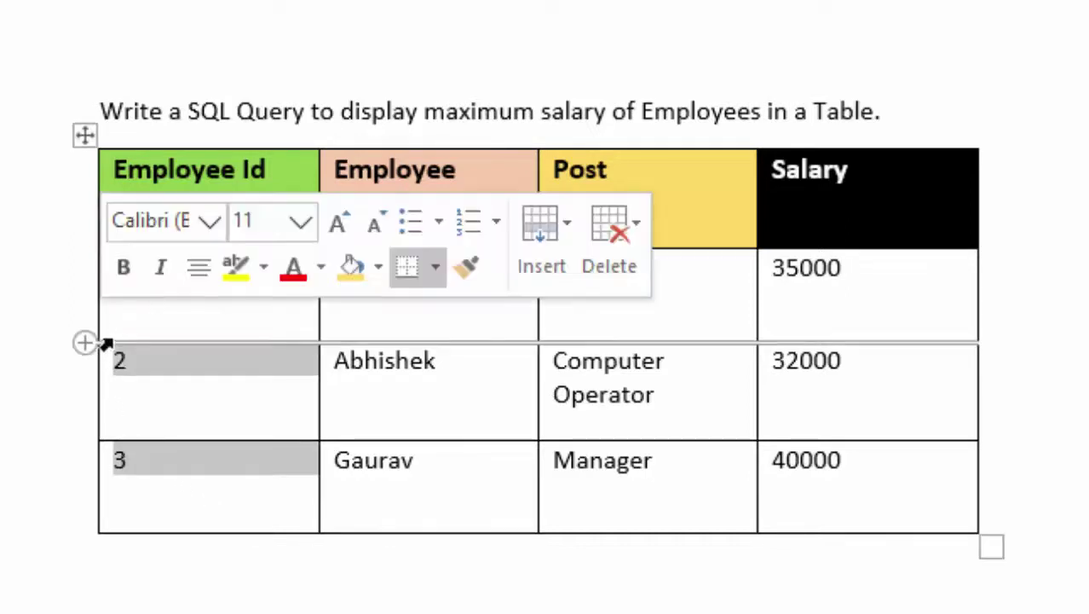
pyautogui.hotkey('ctrl', 'b')
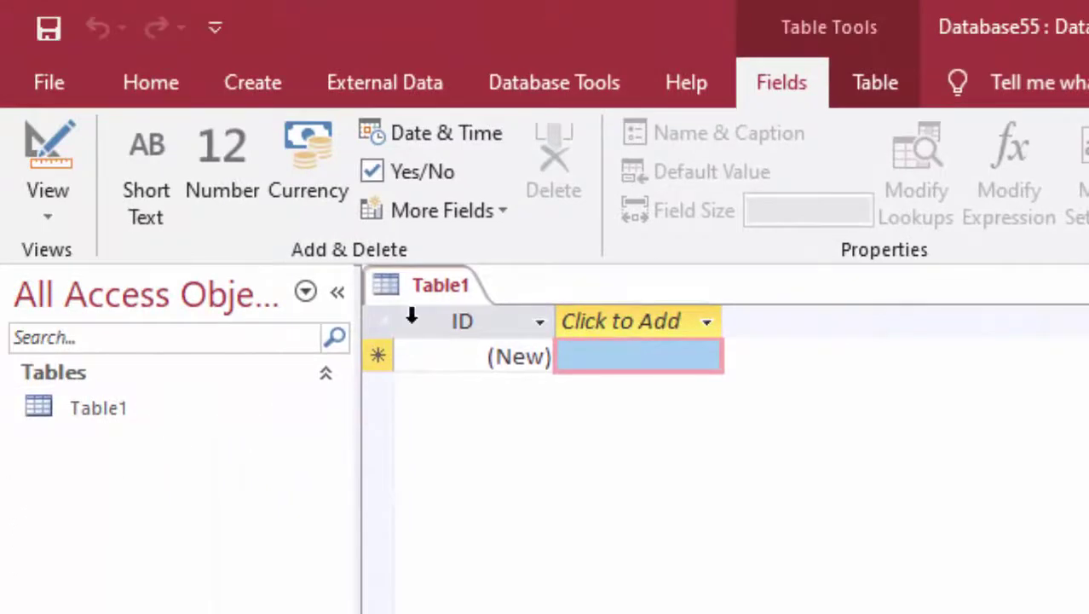
# Close Table1 without keeping it and start a blank query in SQL view with SELECT; deleted
pyautogui.rightClick(422, 283)
pyautogui.click(465, 346)
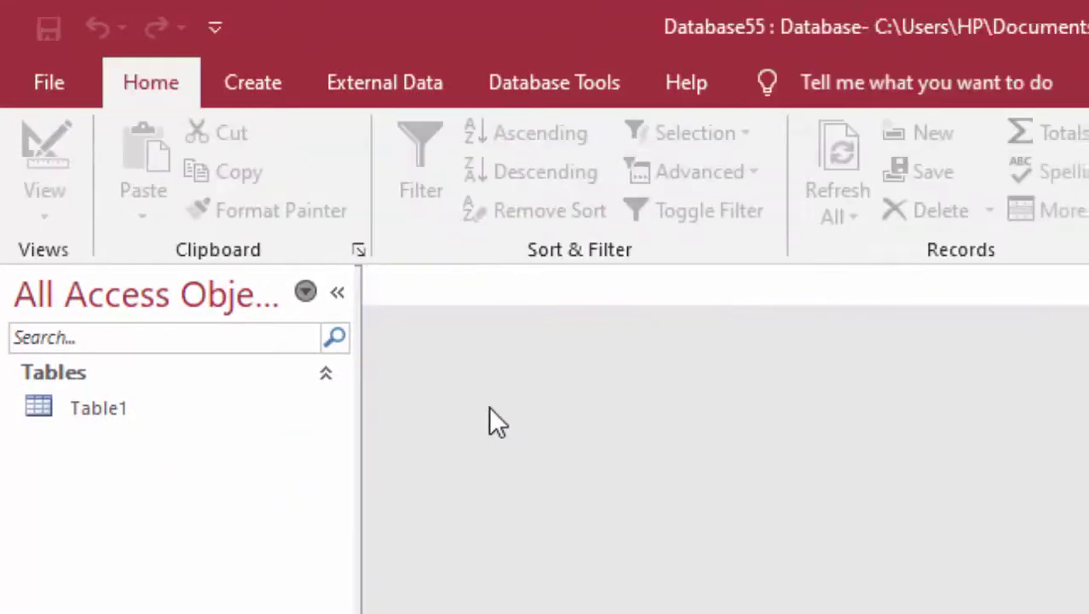
pyautogui.click(238, 78)
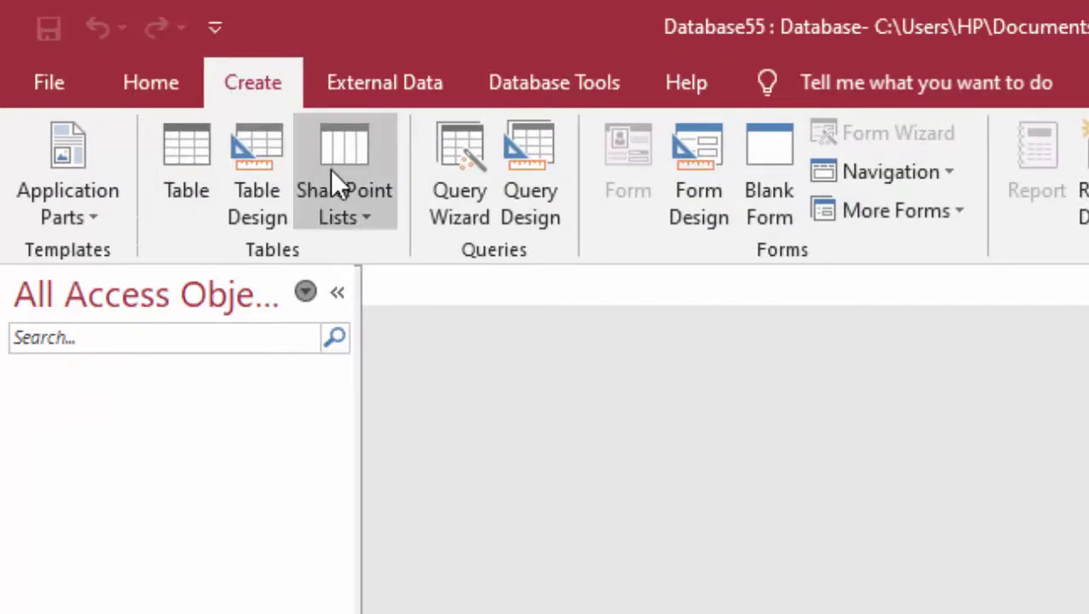
pyautogui.click(526, 197)
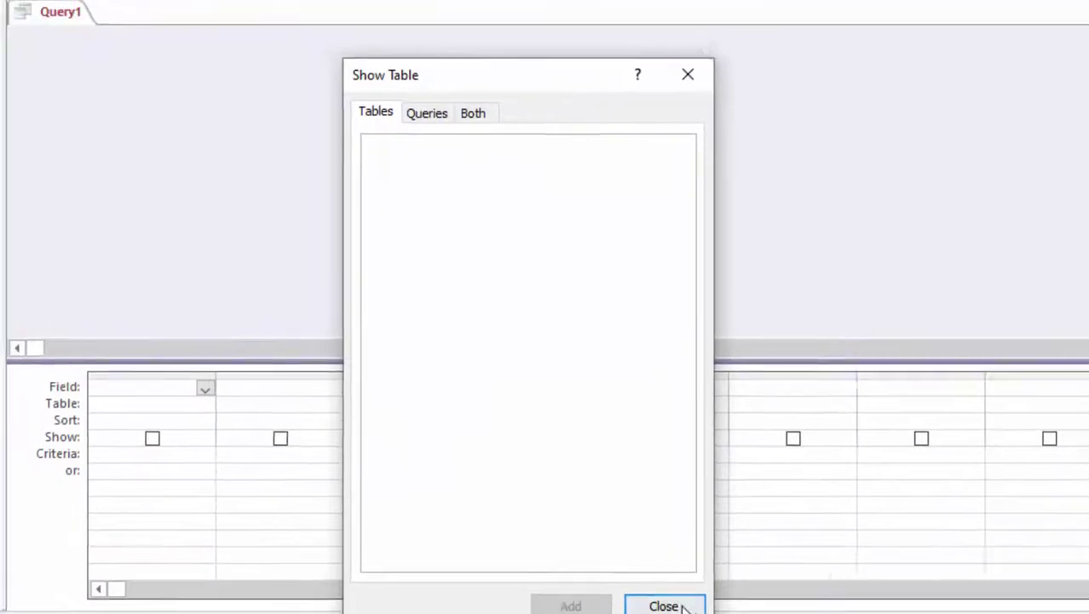
pyautogui.click(647, 587)
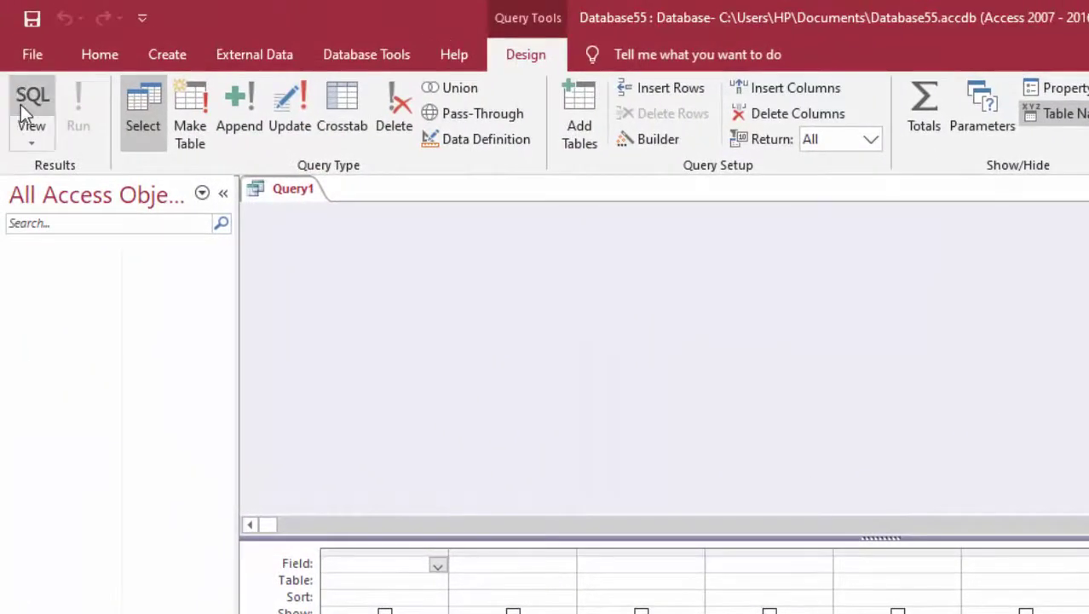
pyautogui.click(20, 104)
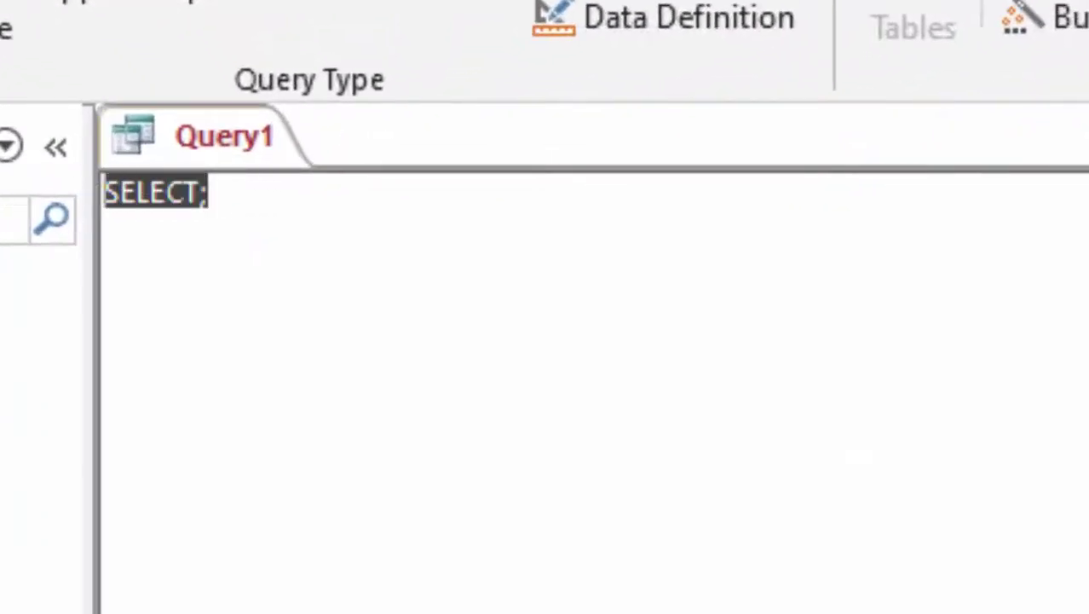
pyautogui.press('Delete')
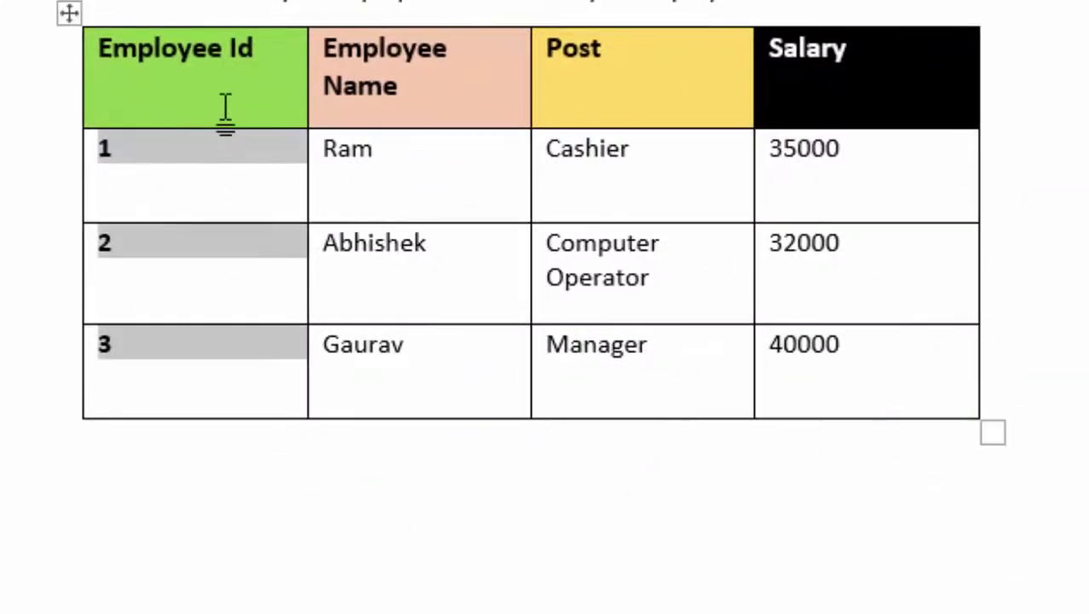
pyautogui.click(226, 109)
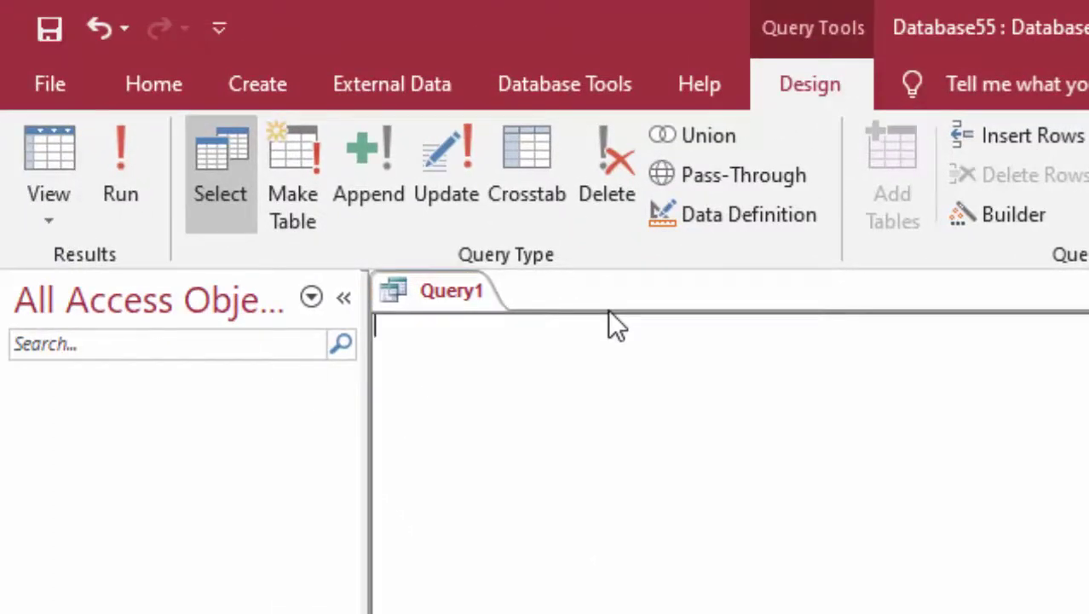
# Type 'Create table EmployeeT(' followed by a first field line 'Employee_id text'
pyautogui.write('Create')
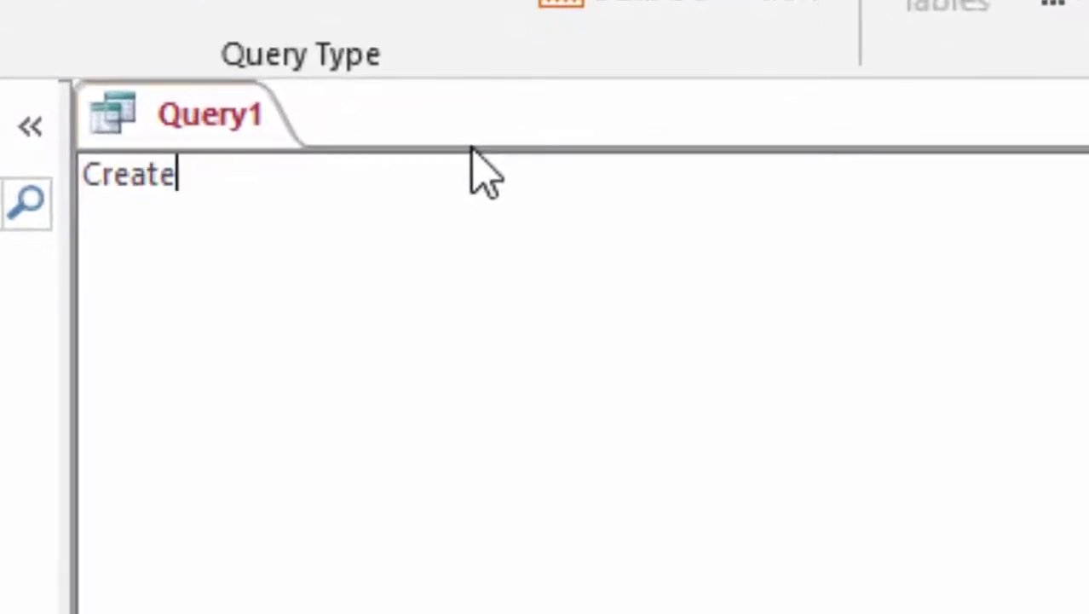
pyautogui.write(' tab')
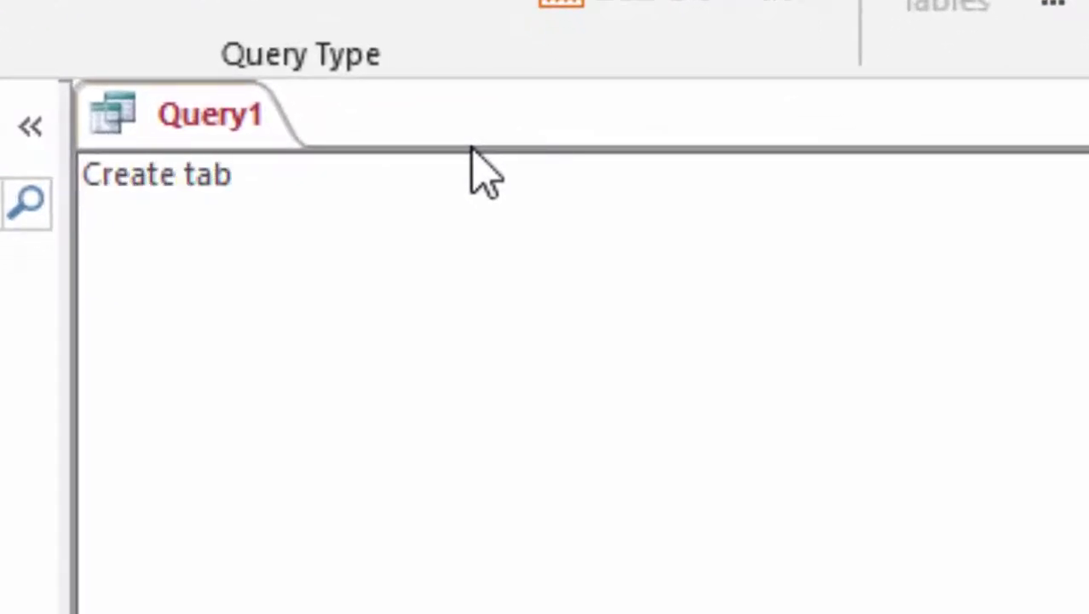
pyautogui.write('le')
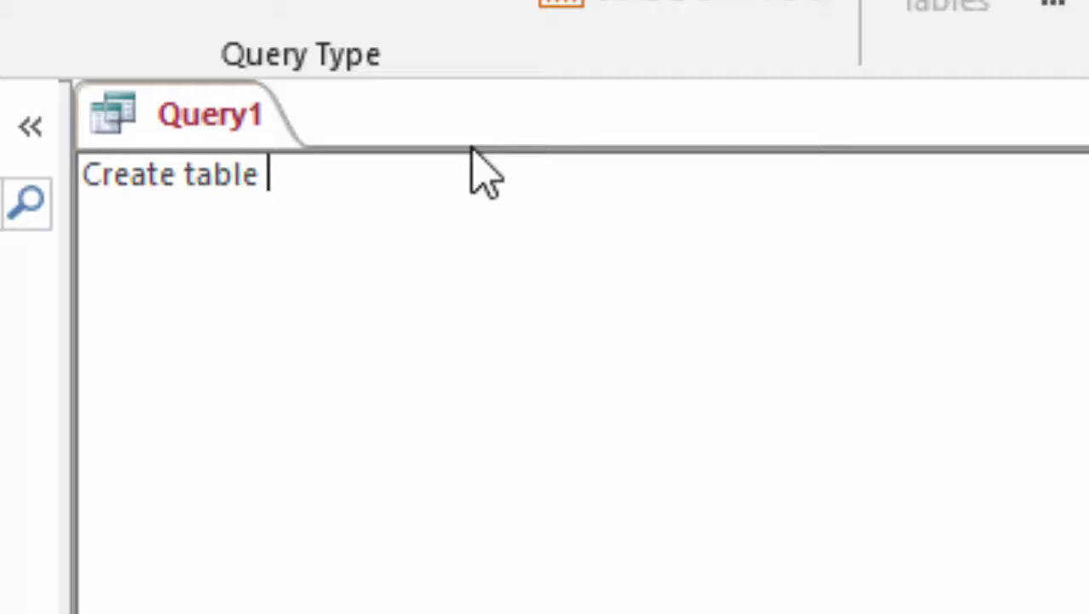
pyautogui.write(' Ta')
pyautogui.press('BackSpace')
pyautogui.press('BackSpace')
pyautogui.write('Emp')
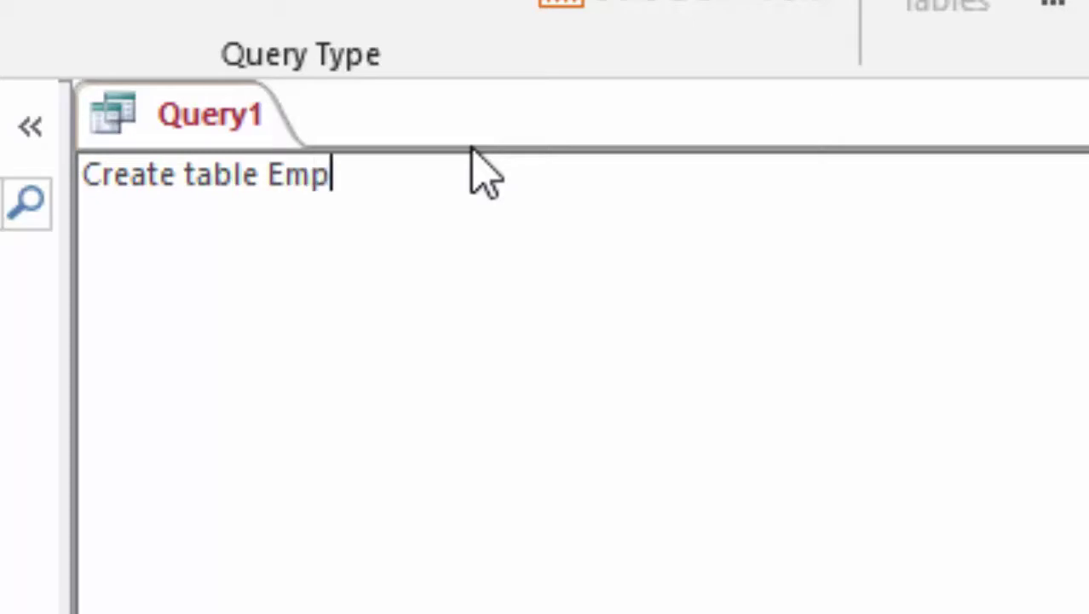
pyautogui.write('loyee')
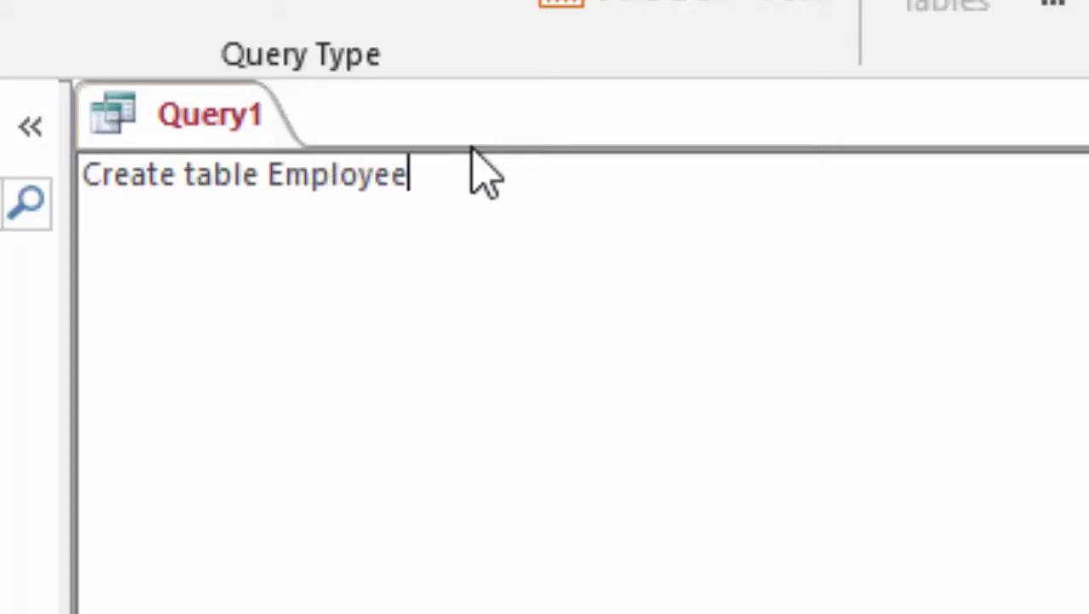
pyautogui.write('T')
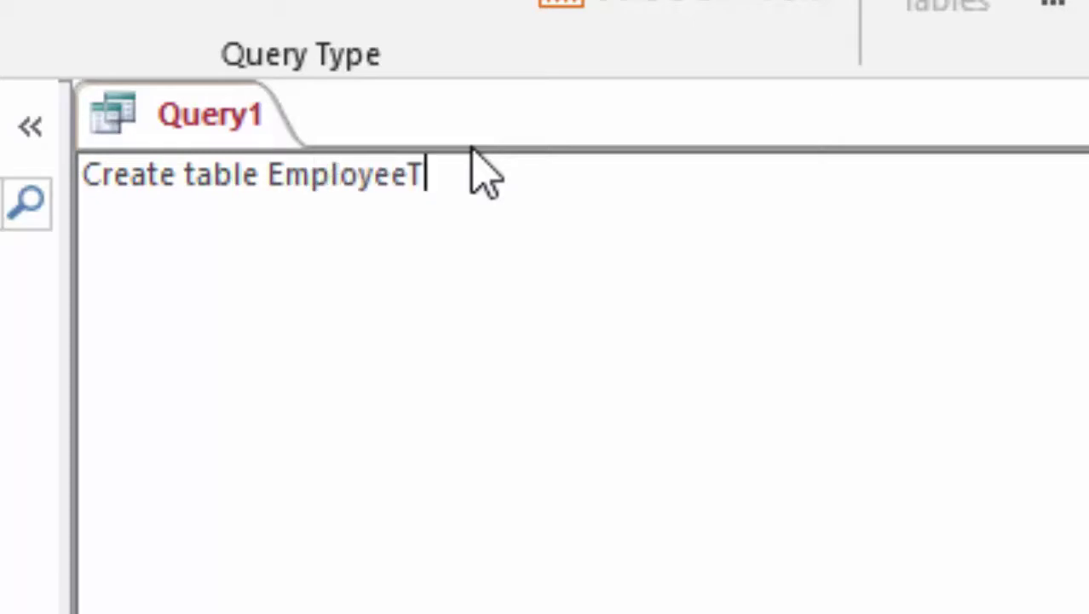
pyautogui.write('(')
pyautogui.press('Return')
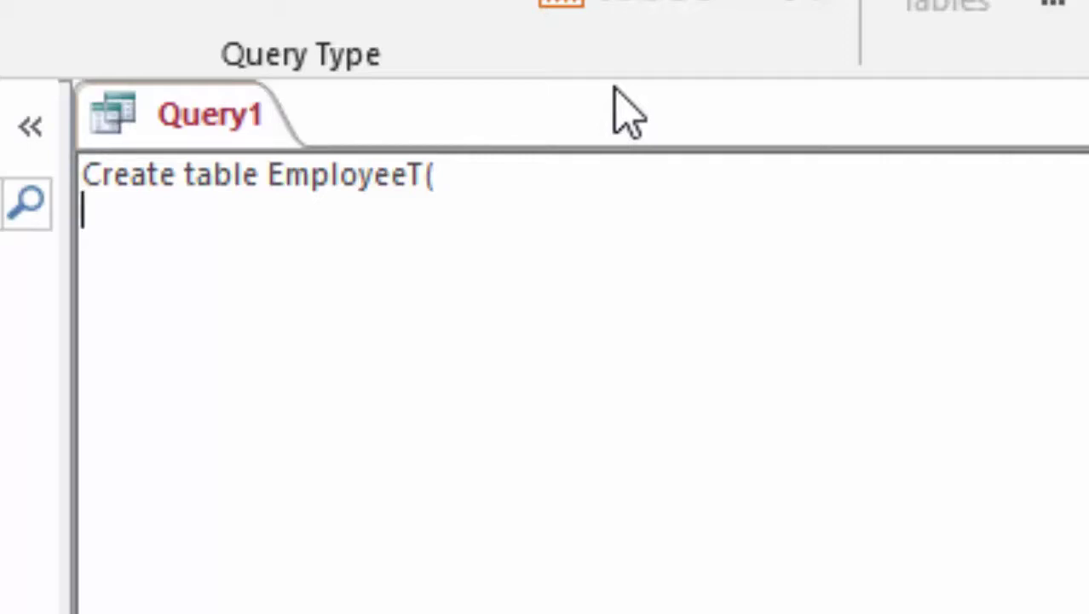
pyautogui.write('Emplo')
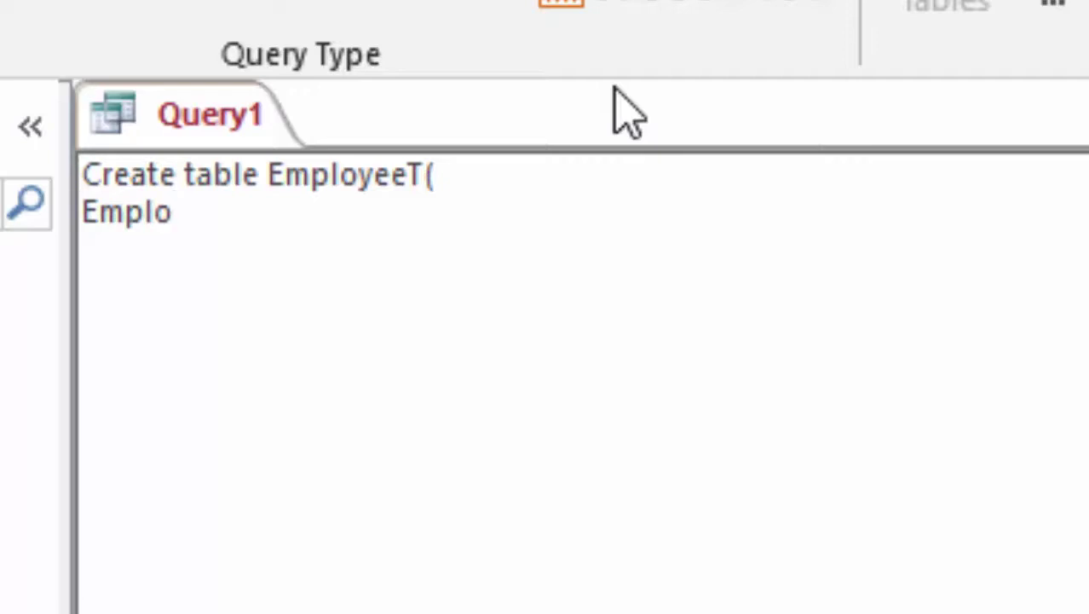
pyautogui.write('yee')
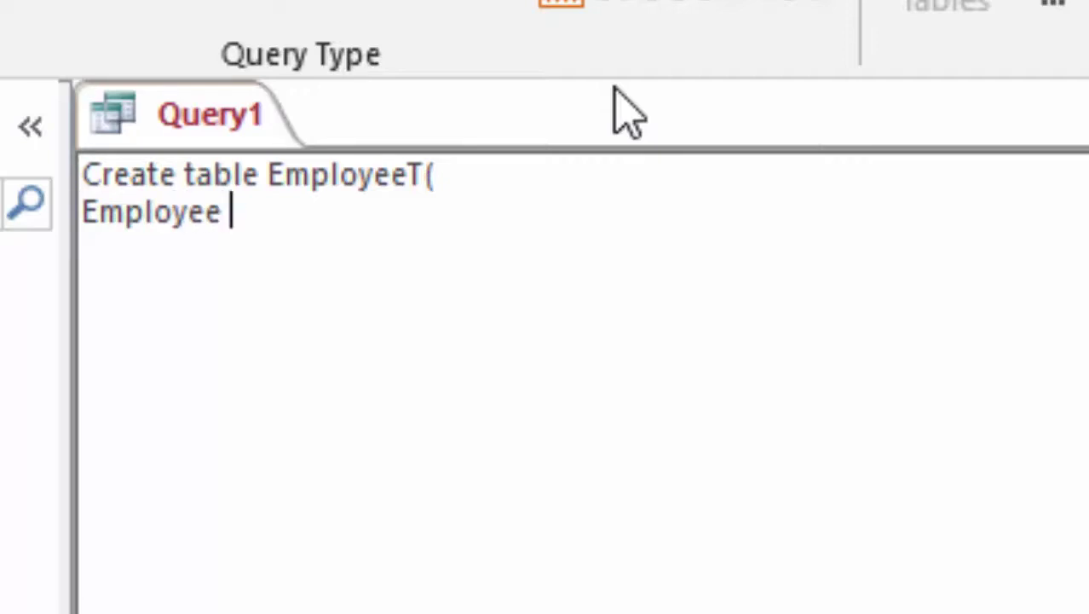
pyautogui.press('BackSpace')
pyautogui.write('_')
pyautogui.write('i')
pyautogui.write('d')
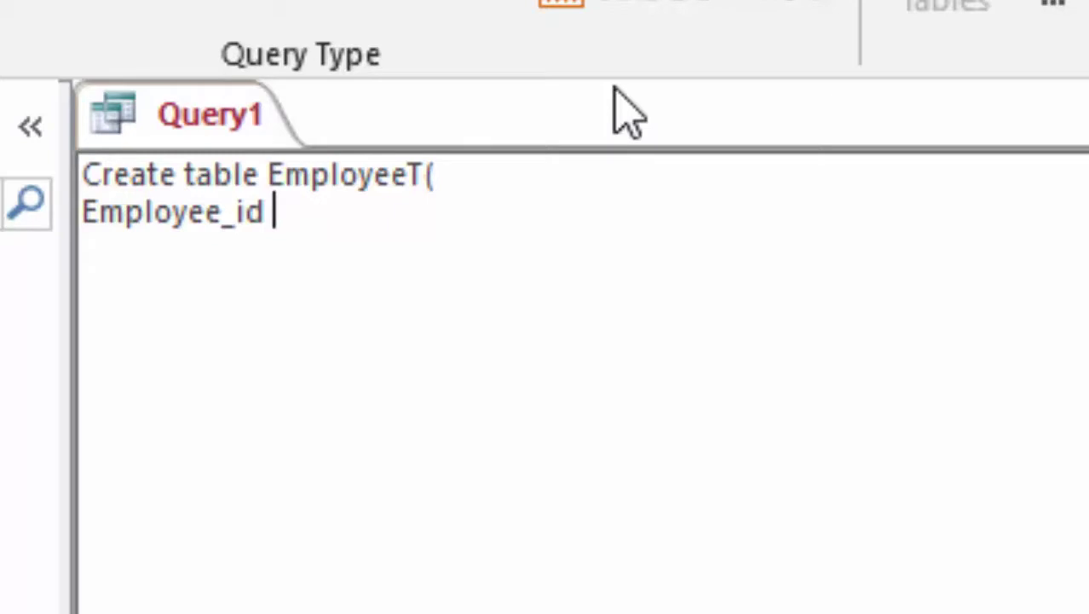
pyautogui.write('text')
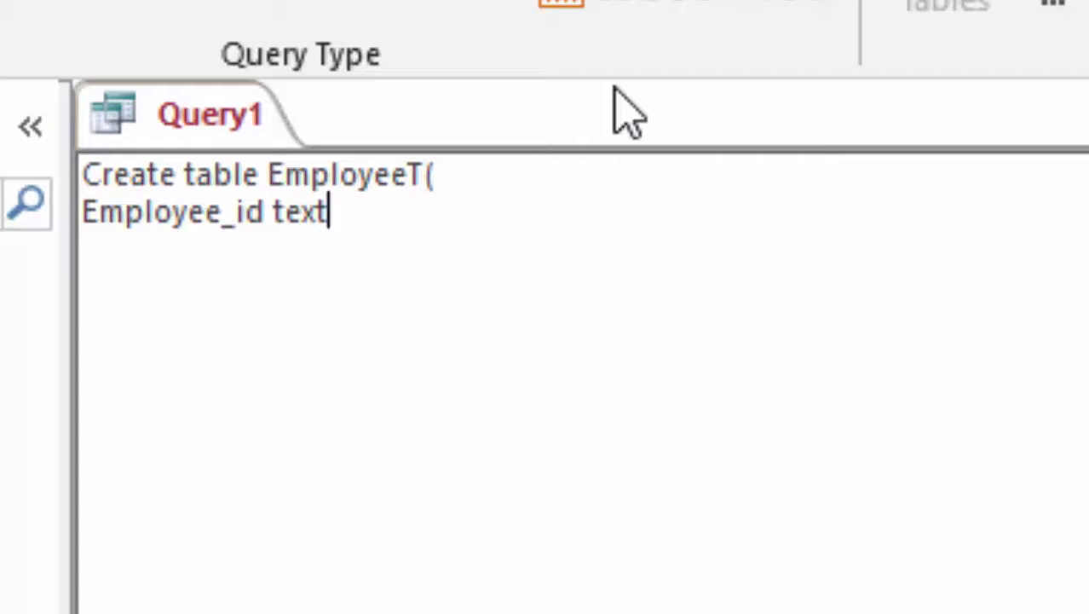
# Add the fields Name_of_Employee text, Post text and Salary currency on separate lines
pyautogui.write(',')
pyautogui.press('Return')
pyautogui.write('Na')
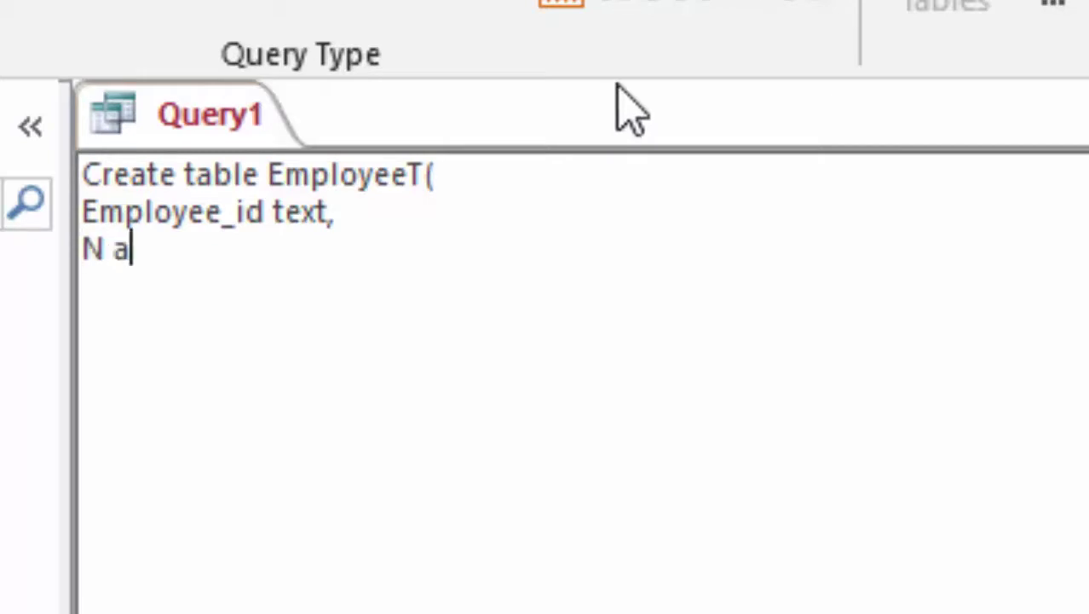
pyautogui.write('me')
pyautogui.press('BackSpace')
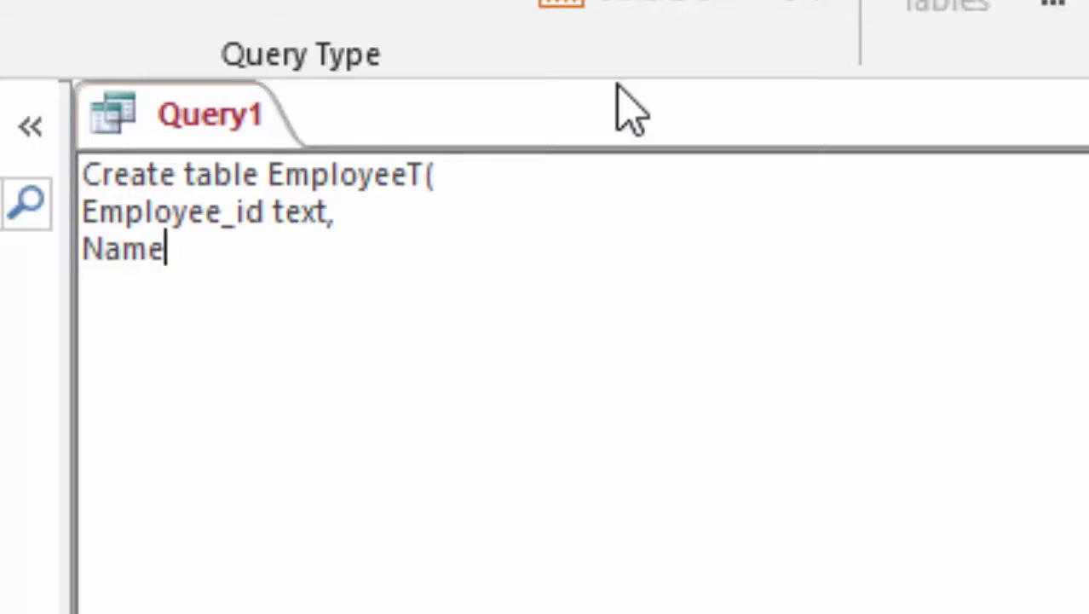
pyautogui.write('_of')
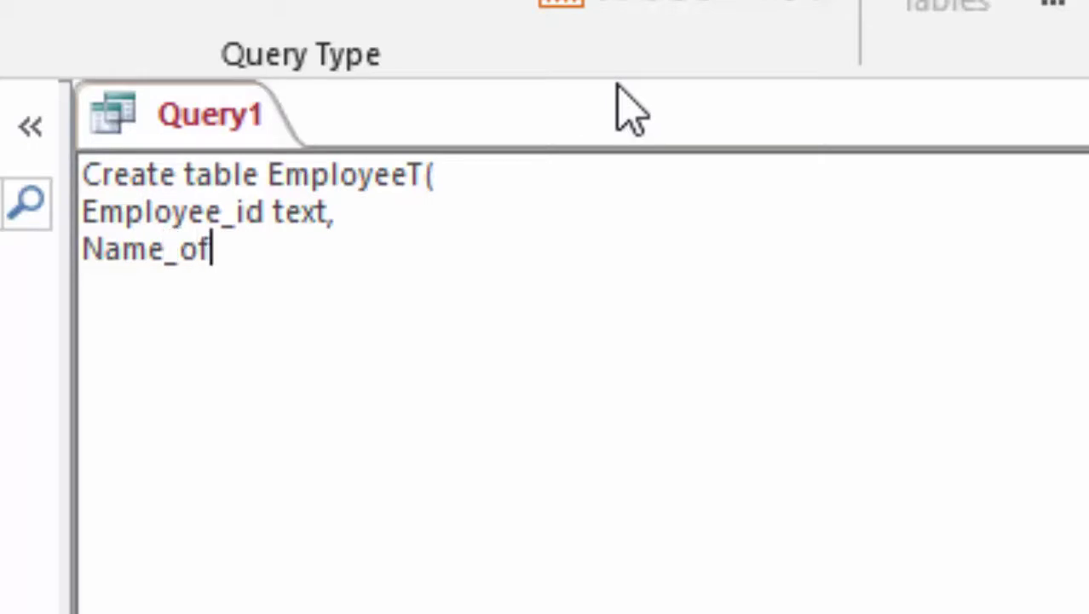
pyautogui.write('_Em')
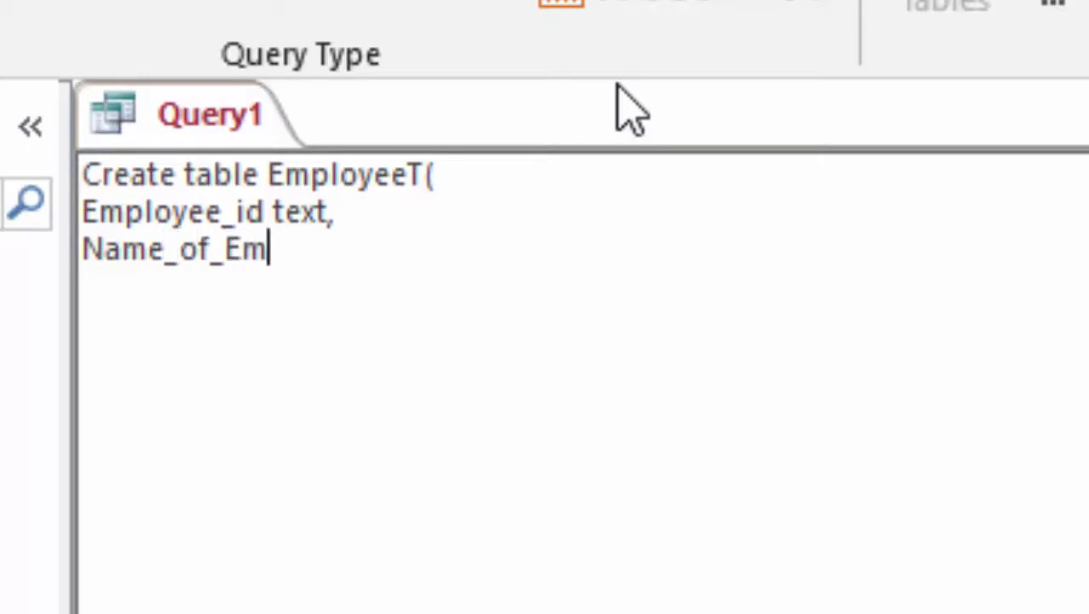
pyautogui.write('ployee')
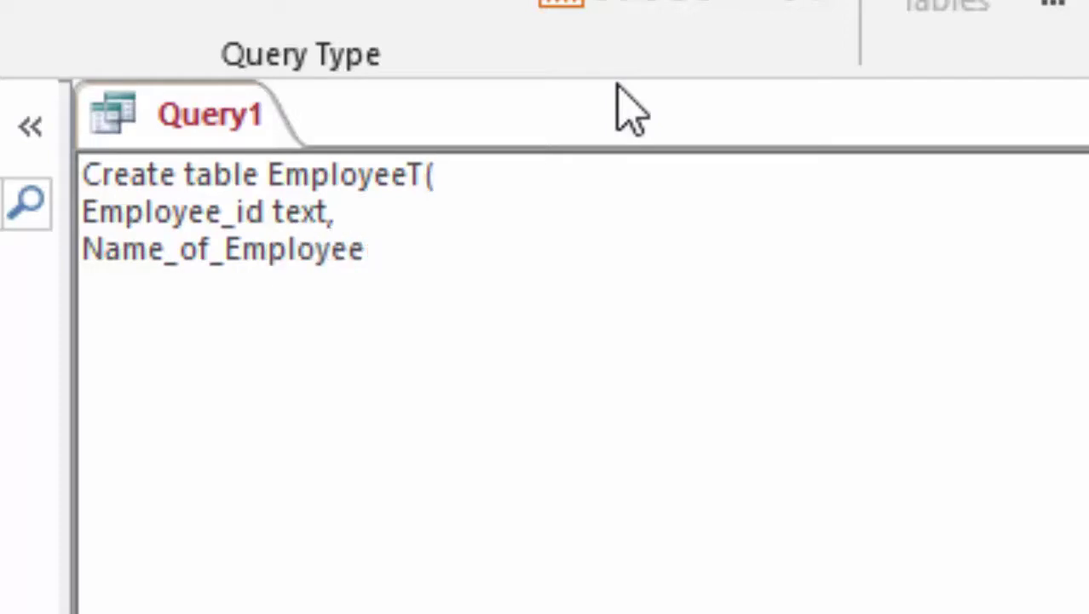
pyautogui.write(' te')
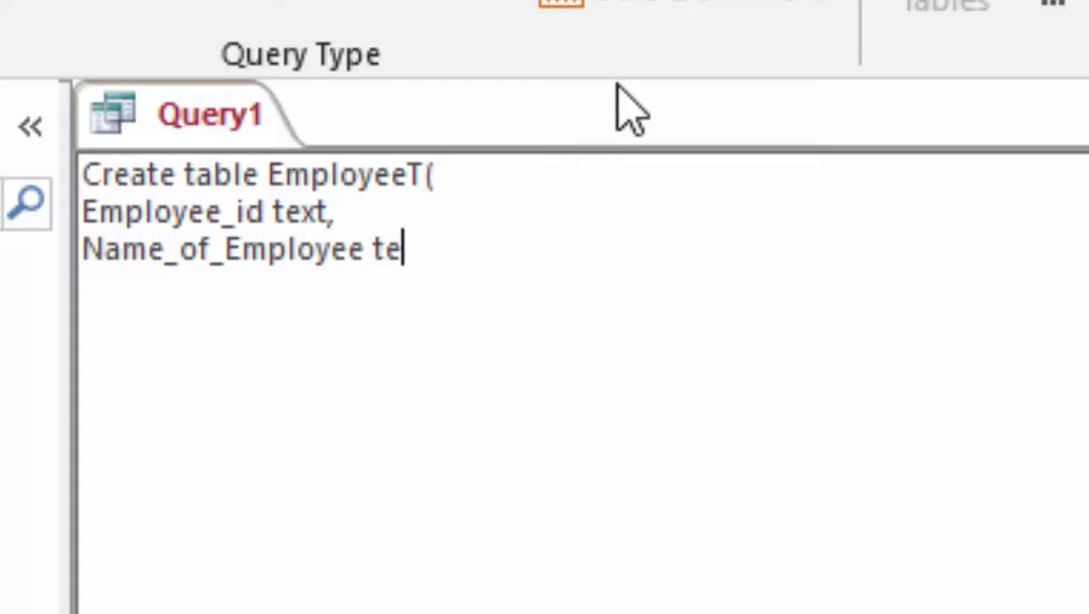
pyautogui.write('xt,')
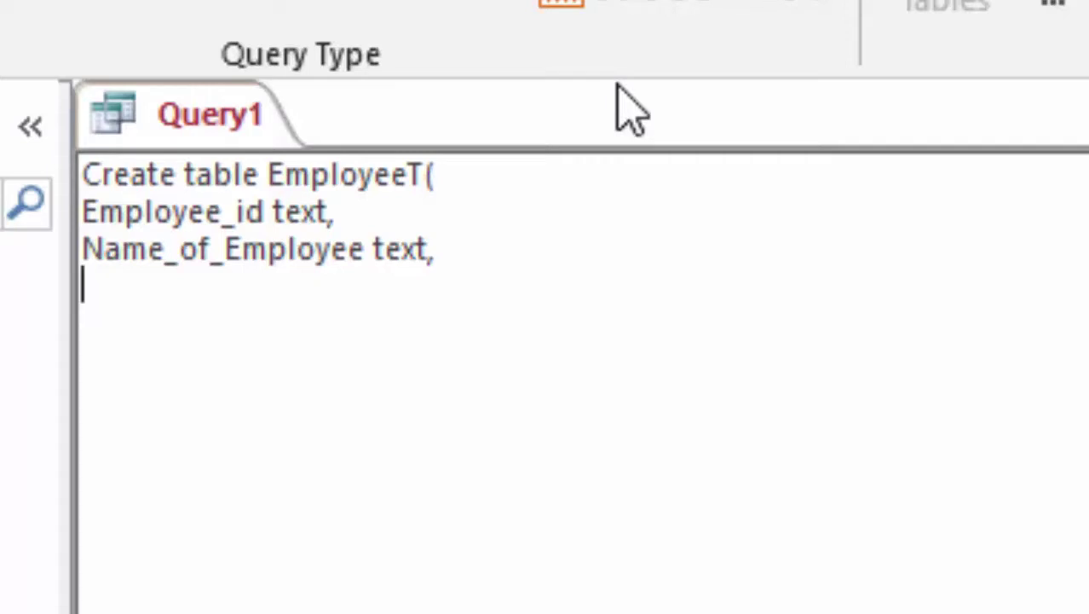
pyautogui.write('Post ')
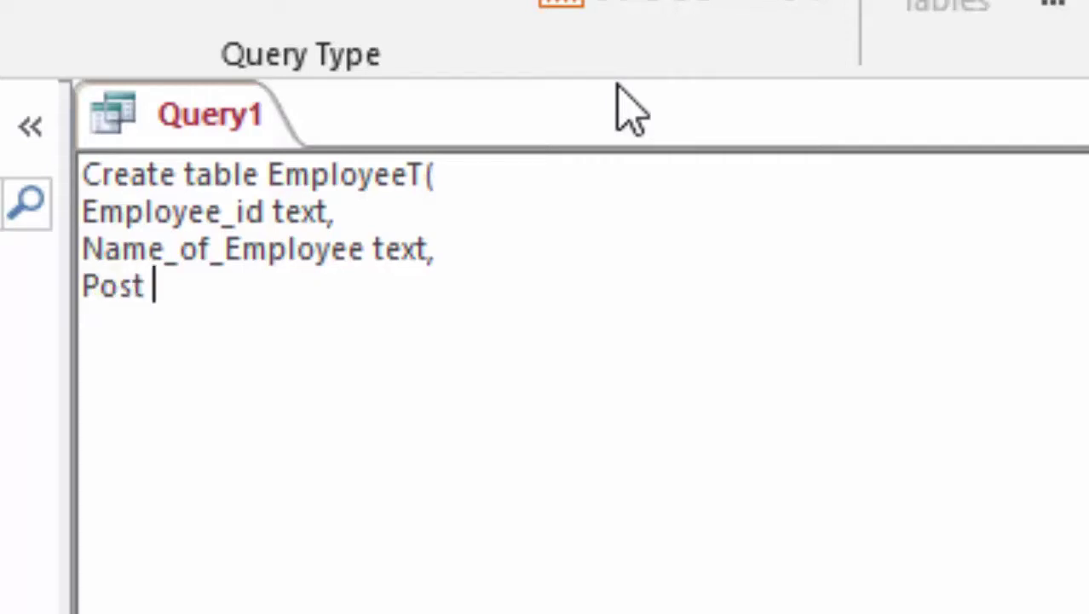
pyautogui.write('text,')
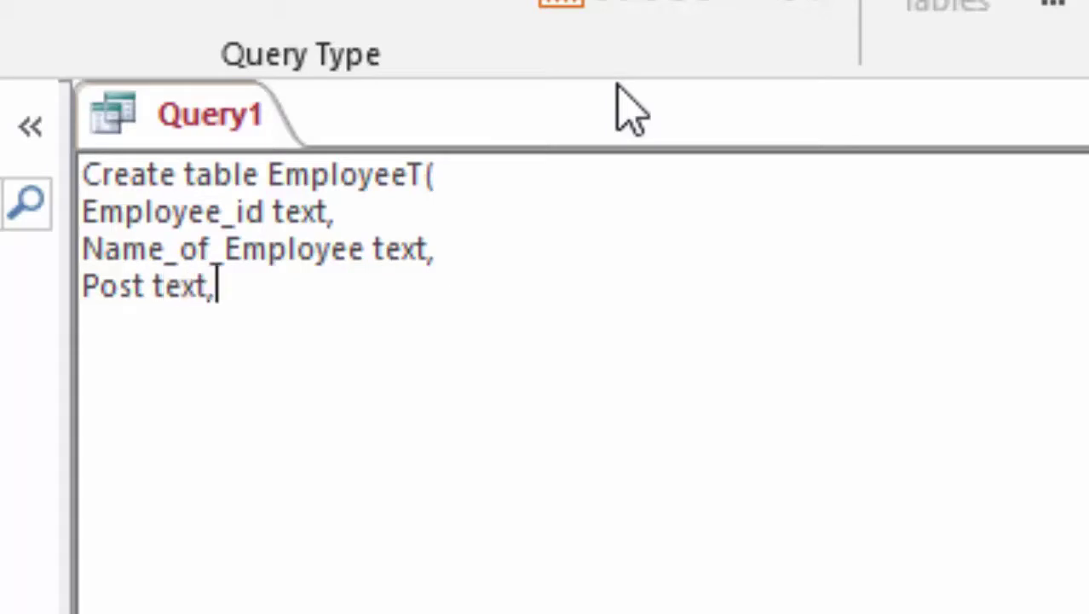
pyautogui.press('Return')
pyautogui.write('Sa')
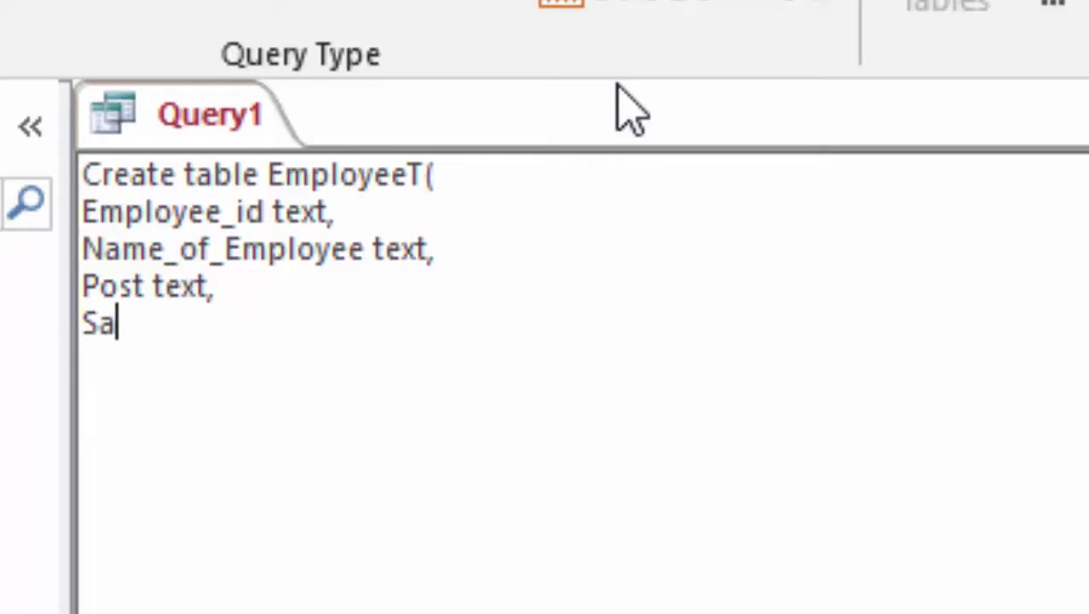
pyautogui.write('lary')
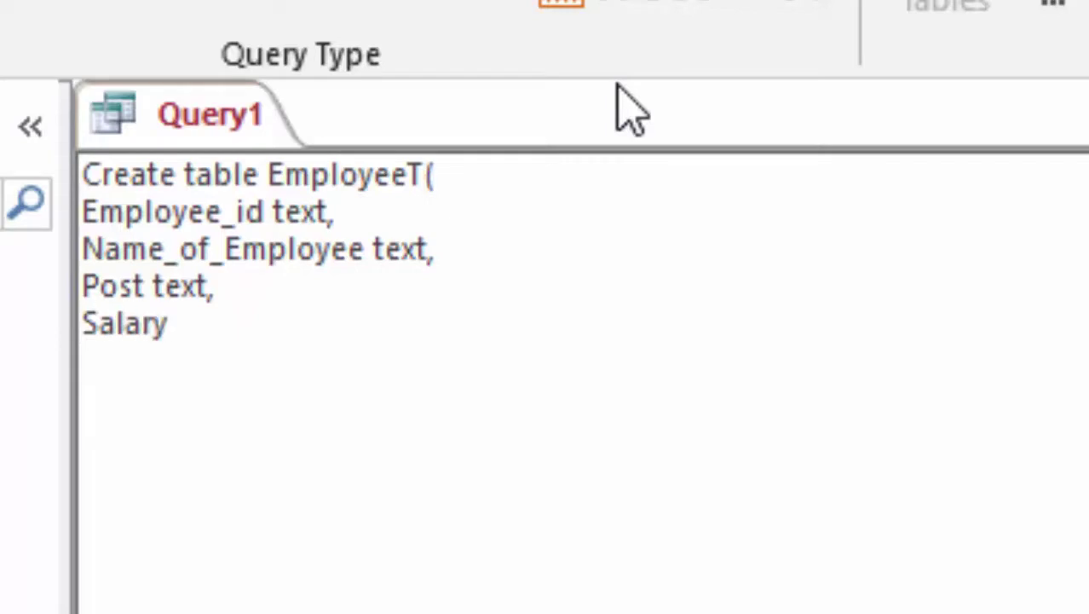
pyautogui.write(' cu')
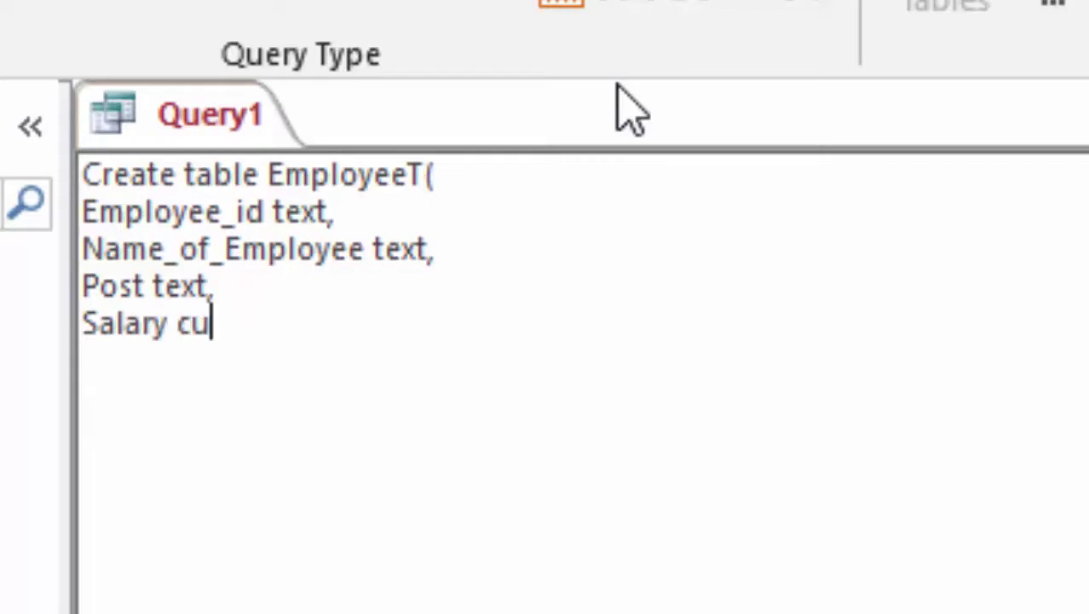
pyautogui.write('rrenc')
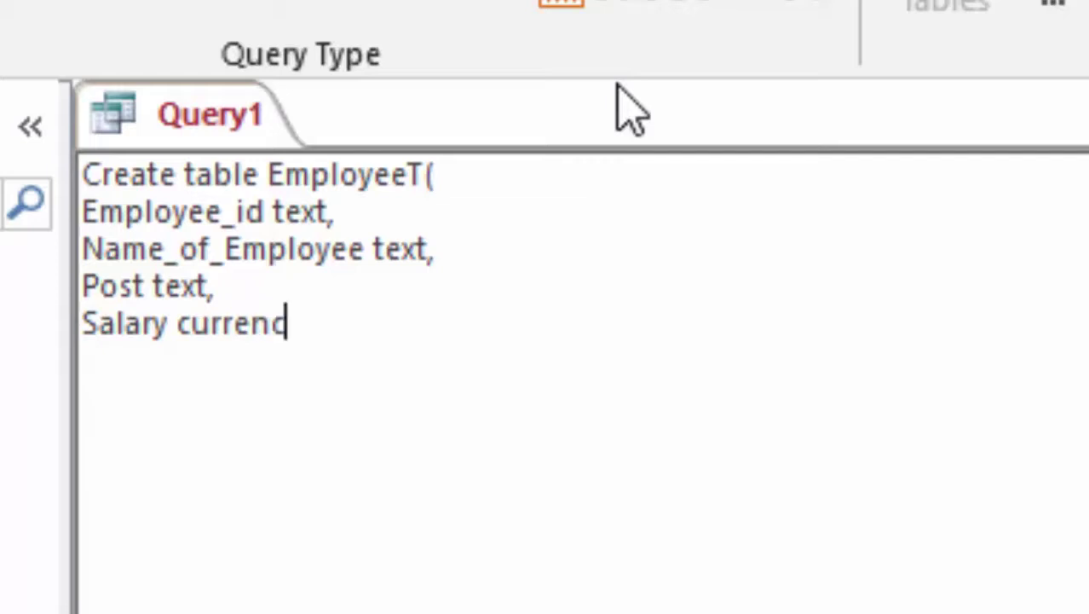
pyautogui.write('y')
pyautogui.press('Return')
# Close the statement with ')', run it to create EmployeeT, and open the new table
pyautogui.write(')')
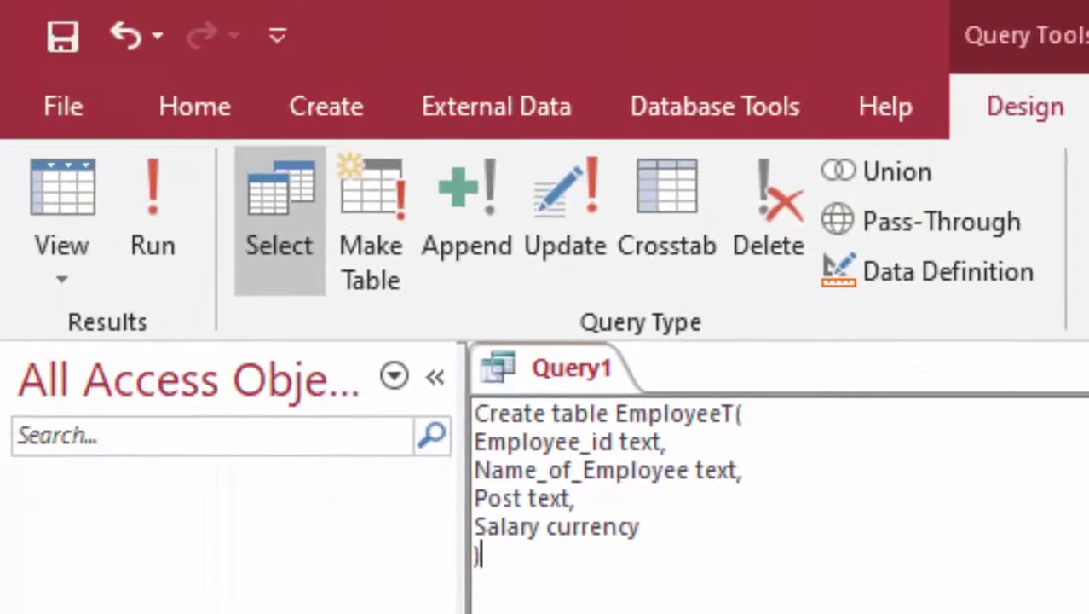
pyautogui.click(174, 184)
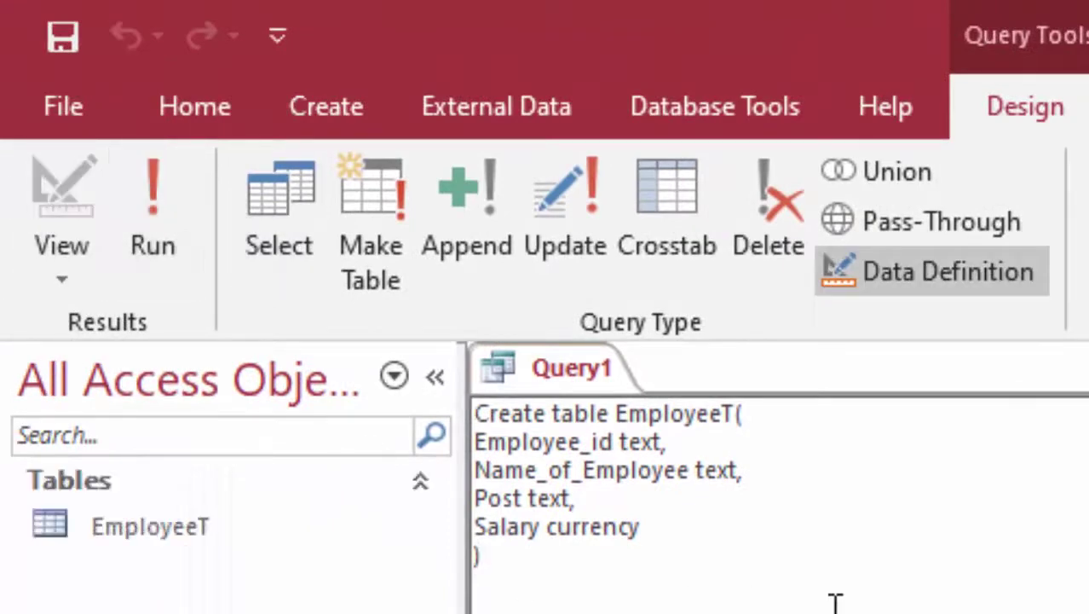
pyautogui.doubleClick(128, 525)
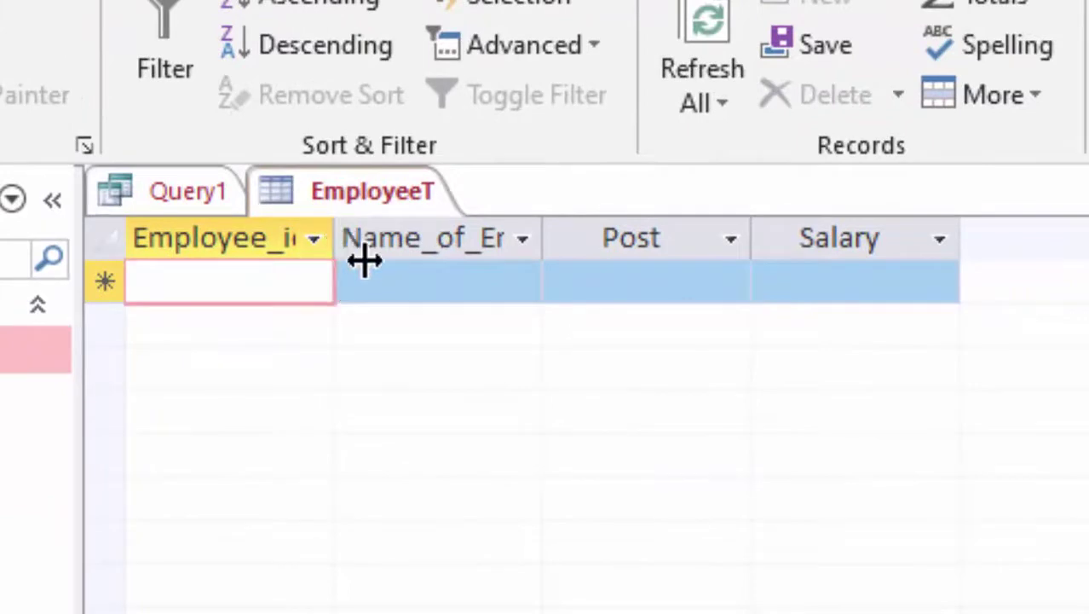
# Widen the Employee_id and Name_of_Employee columns of the datasheet
pyautogui.moveTo(412, 311); pyautogui.dragTo(408, 313)
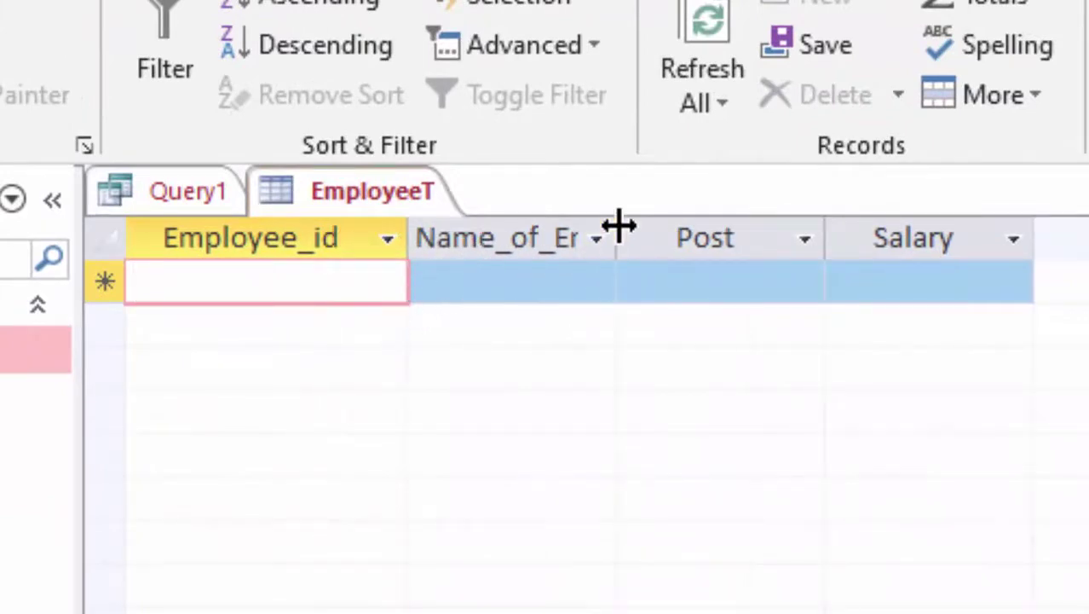
pyautogui.moveTo(616, 227)
pyautogui.mouseDown()
pyautogui.moveTo(669, 276)
pyautogui.moveTo(720, 280)
pyautogui.mouseUp()
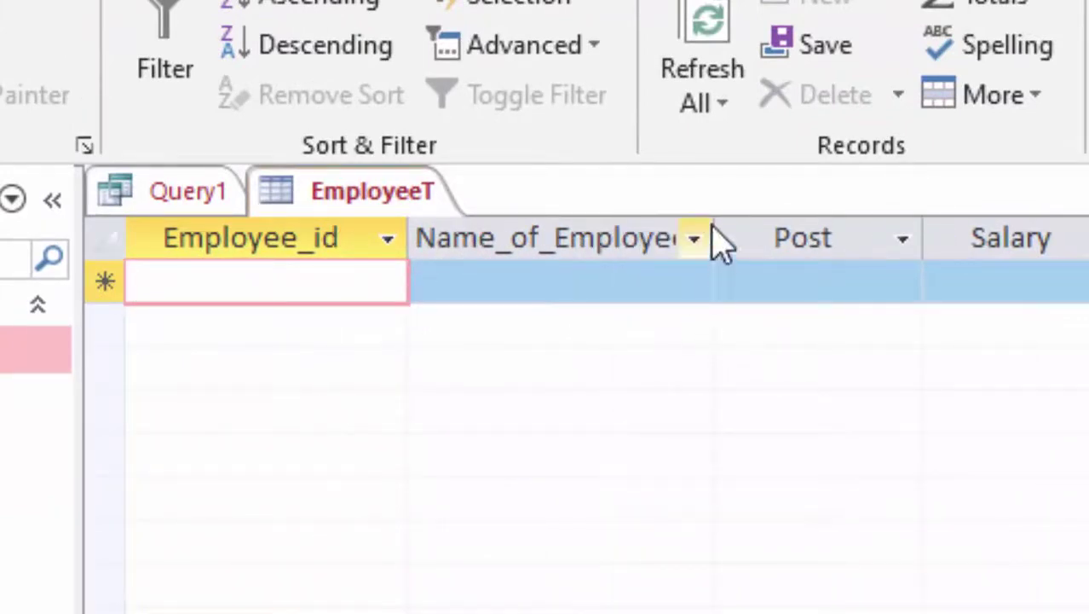
pyautogui.moveTo(719, 226); pyautogui.dragTo(761, 268)
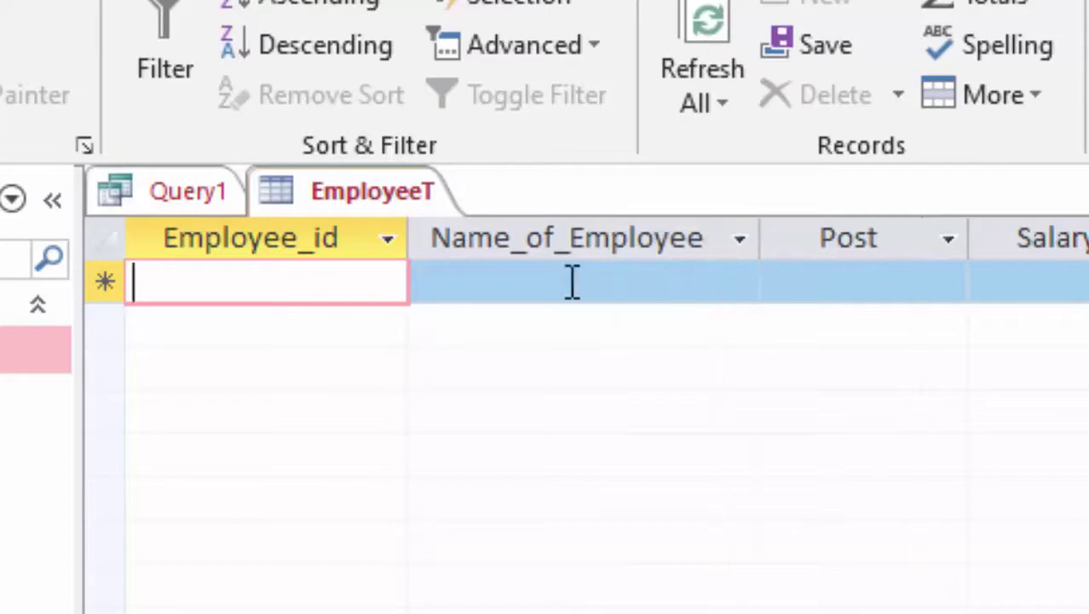
# Enter record 1 with the employee's name, post Cashier and salary 35000
pyautogui.click(269, 285)
pyautogui.press('Tab')
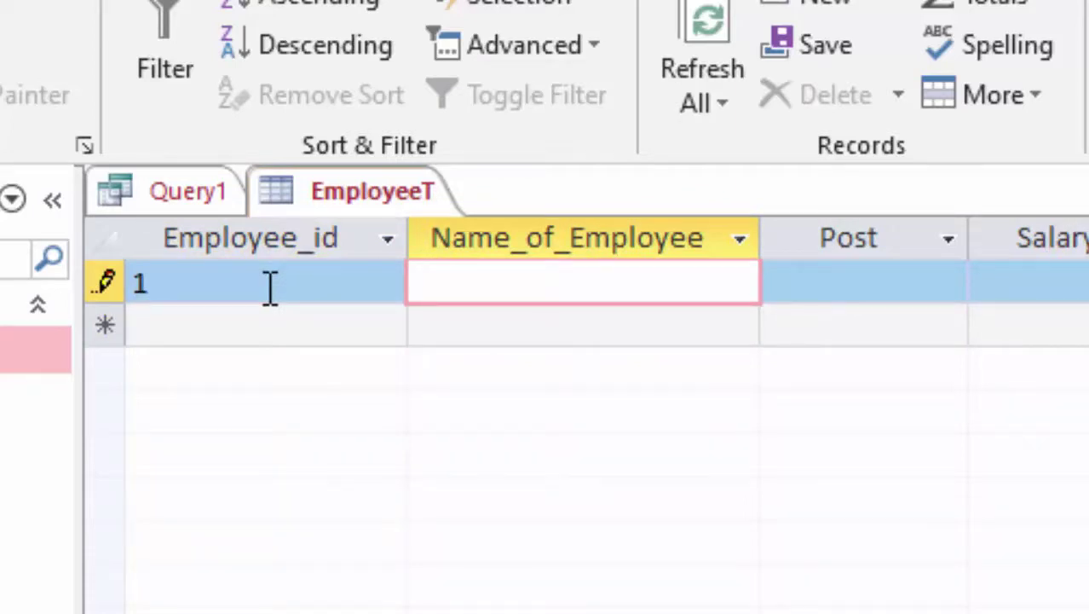
pyautogui.write('Ram')
pyautogui.press('Tab')
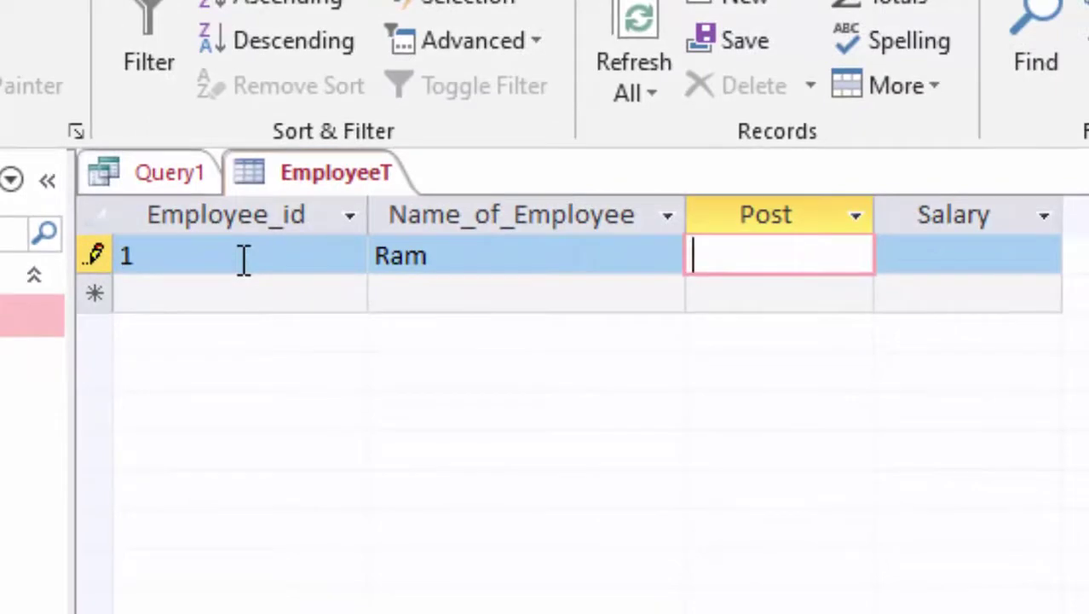
pyautogui.write('Cash')
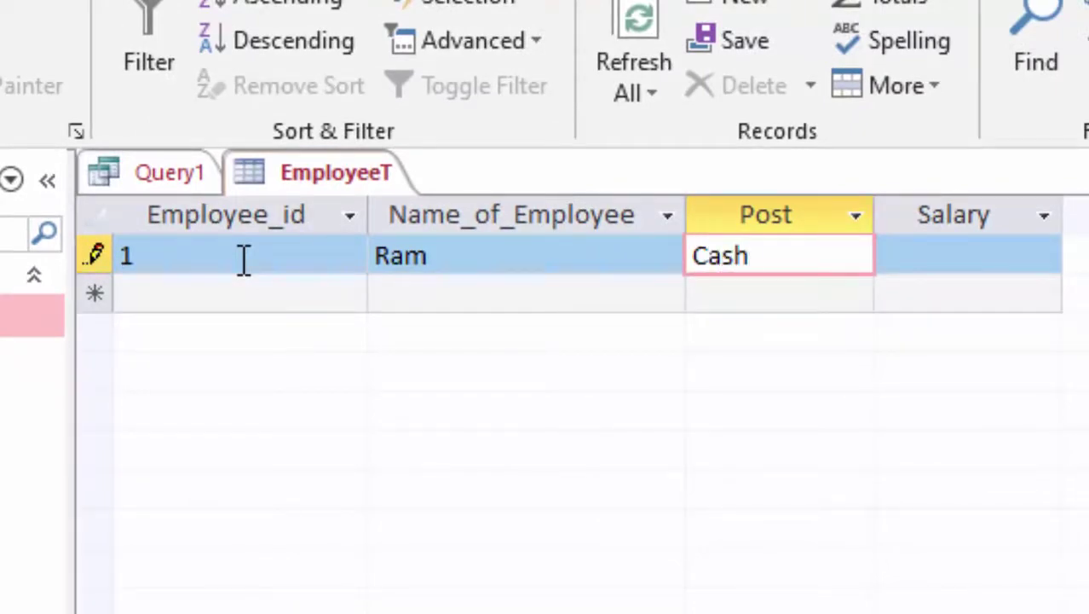
pyautogui.write('ier')
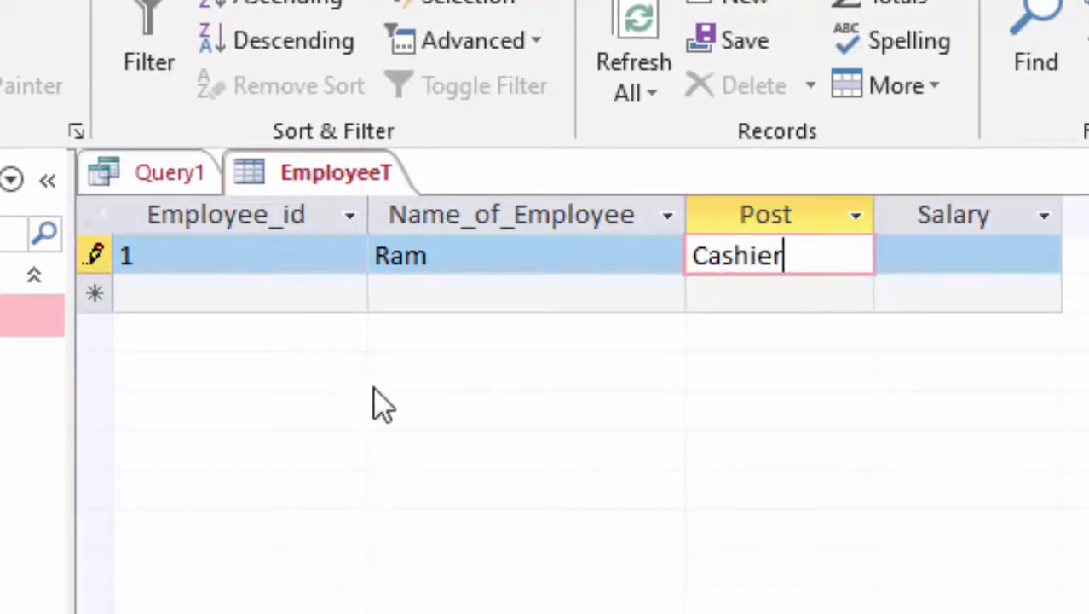
pyautogui.click(966, 257)
pyautogui.write('35')
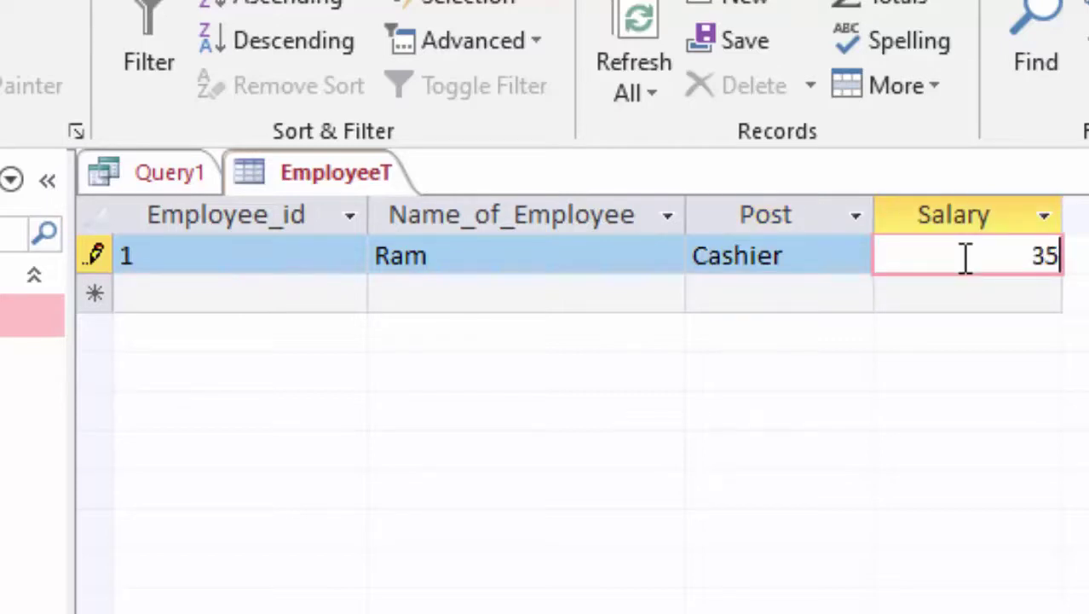
pyautogui.write('000')
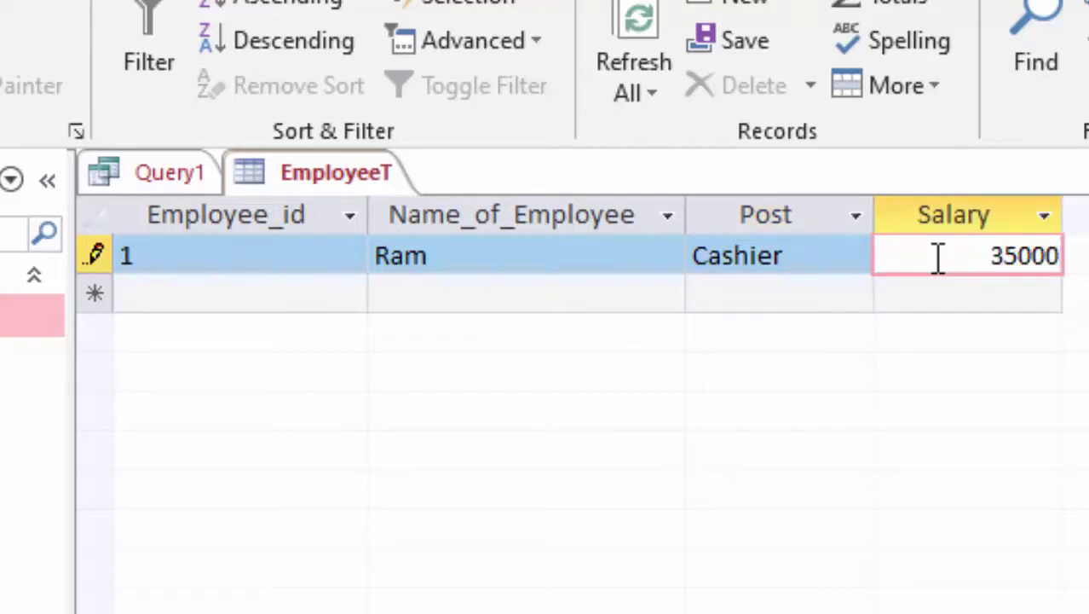
pyautogui.click(309, 292)
pyautogui.write('2')
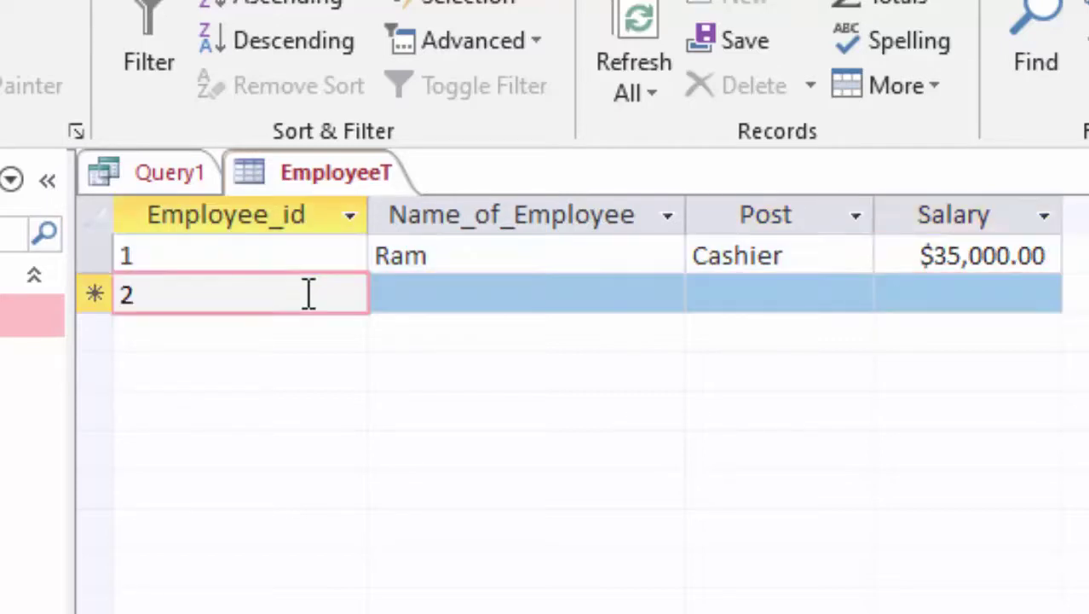
# Enter record 2 with the employee's name, post Computer Operator and salary 32000
pyautogui.press('Tab')
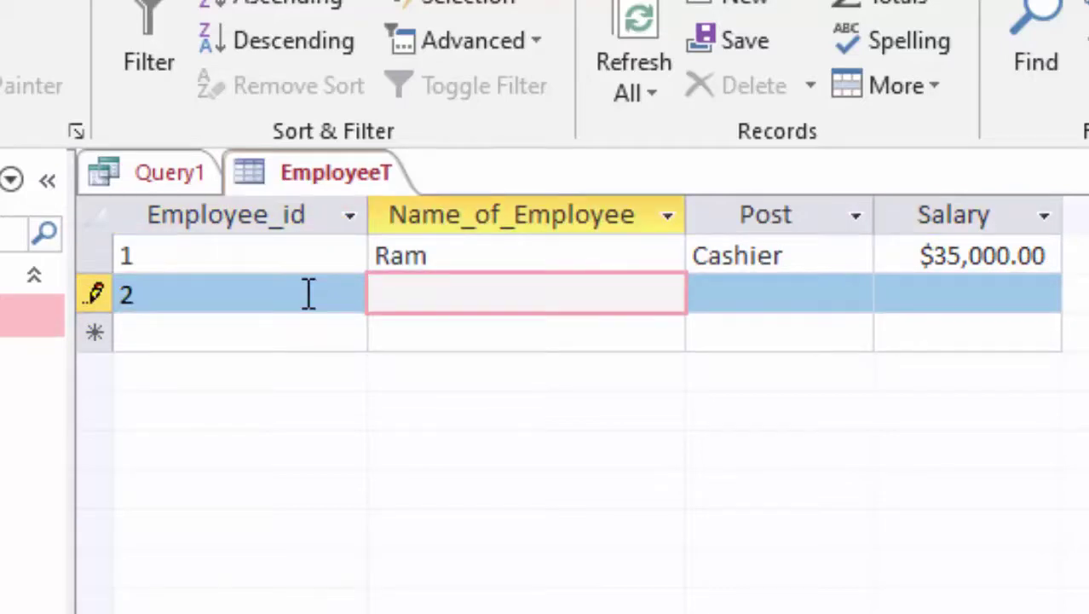
pyautogui.write('Shy')
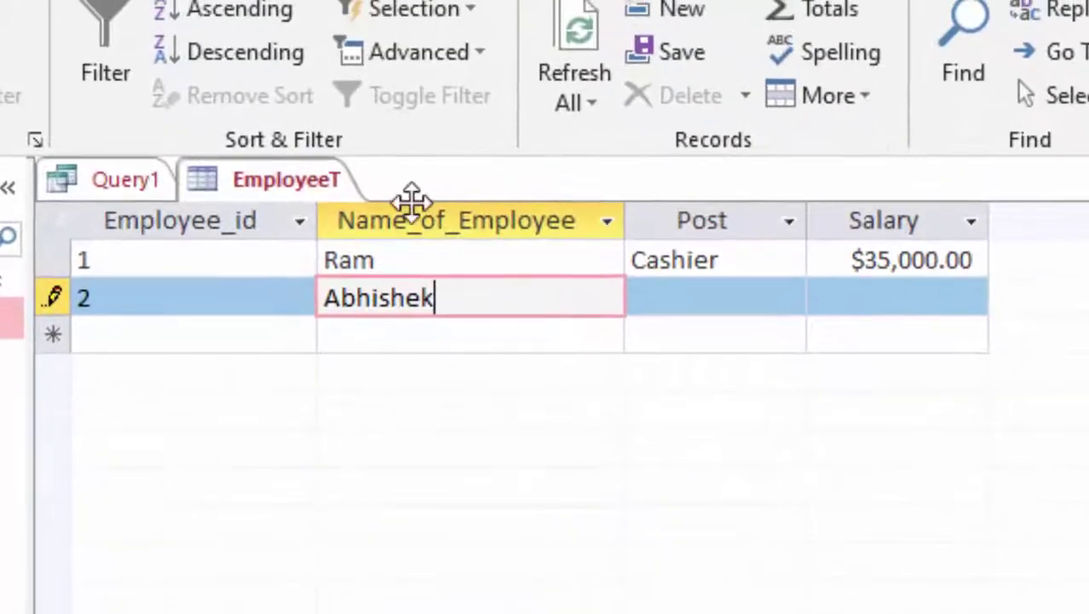
pyautogui.click(756, 297)
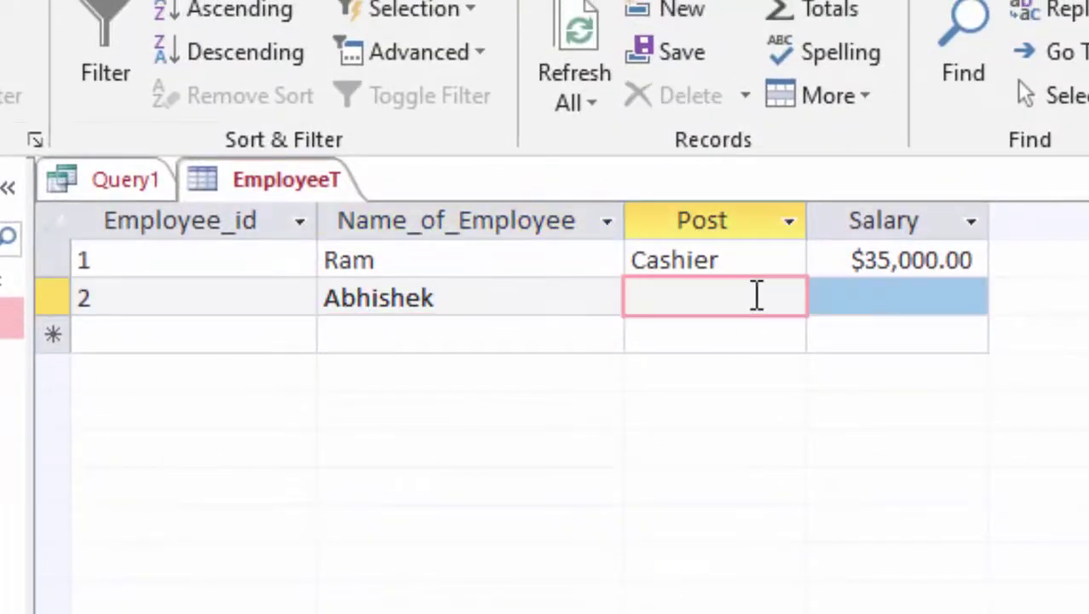
pyautogui.write('Compu')
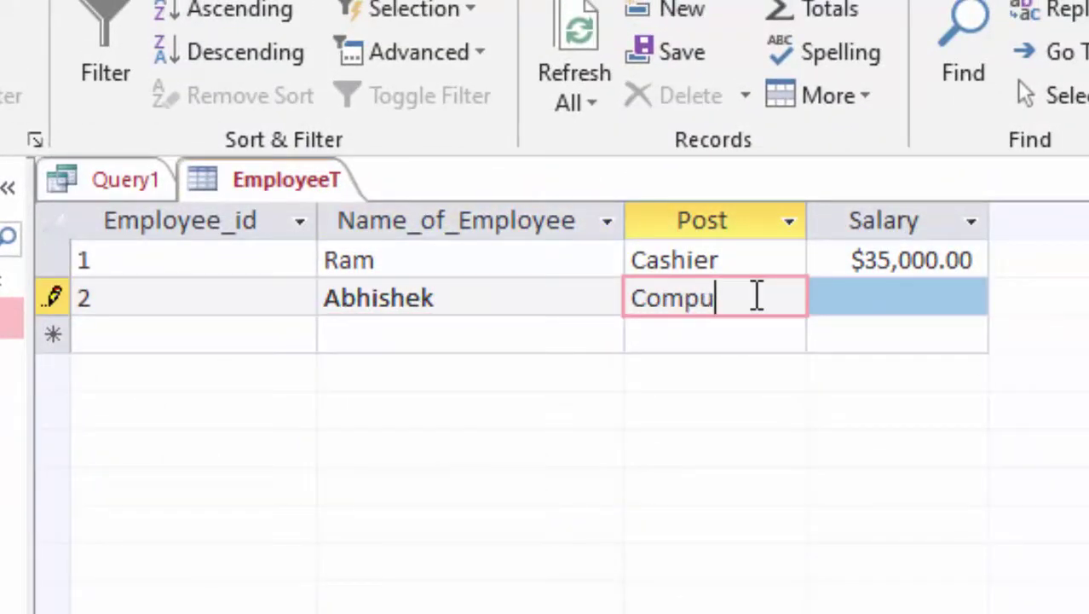
pyautogui.write('erOp')
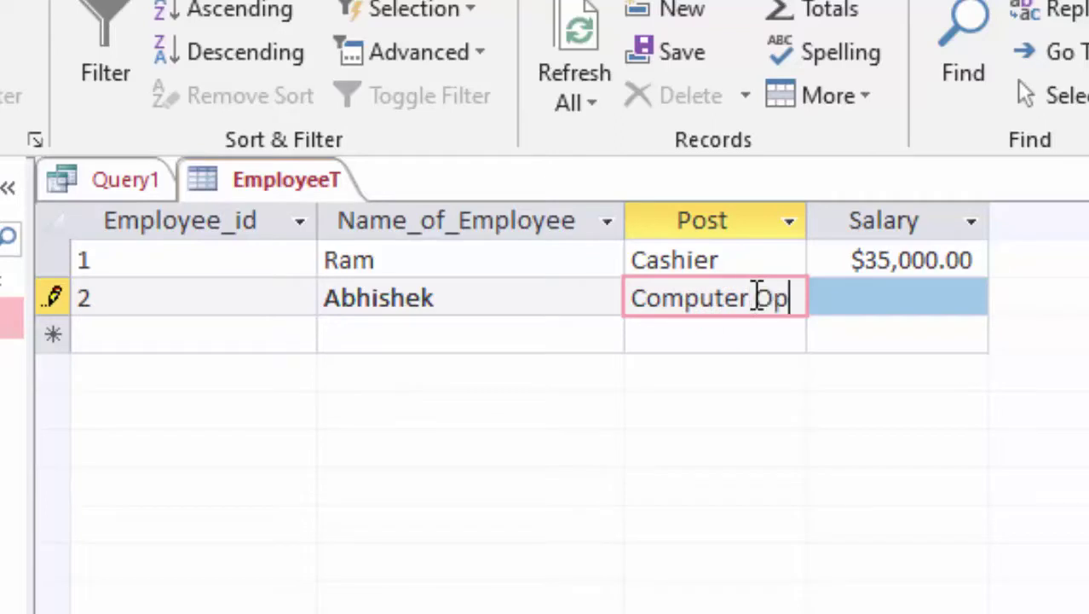
pyautogui.write('rato')
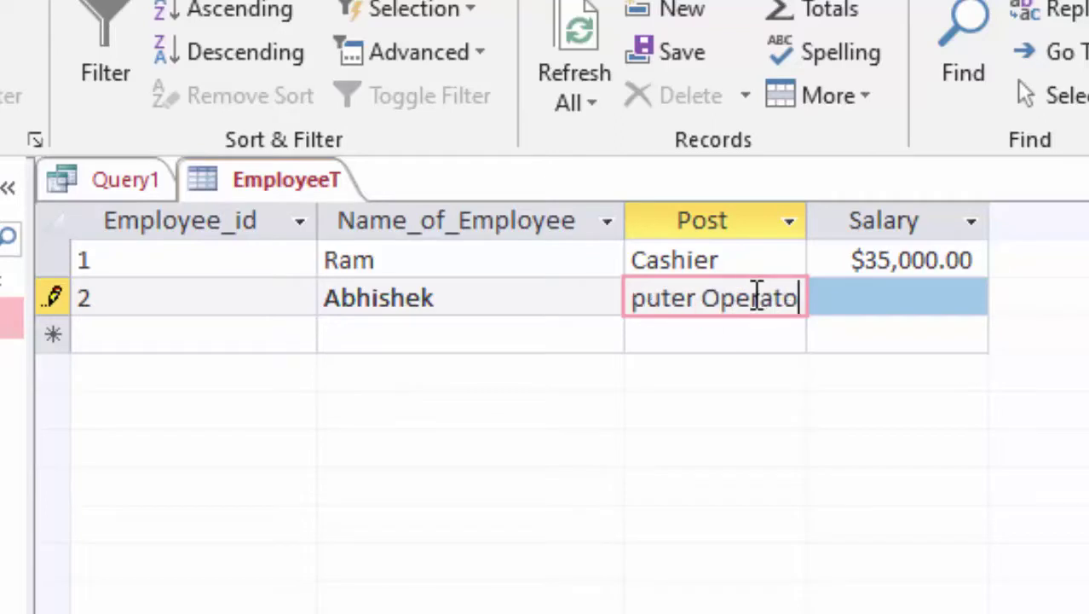
pyautogui.write('r')
pyautogui.press('Tab')
pyautogui.write('32')
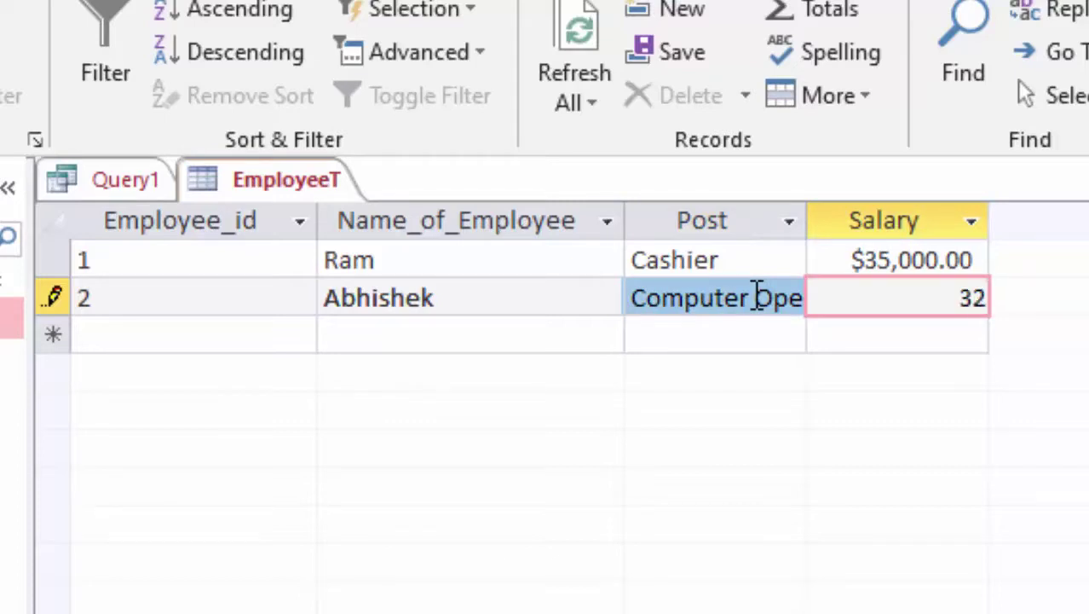
pyautogui.write('000')
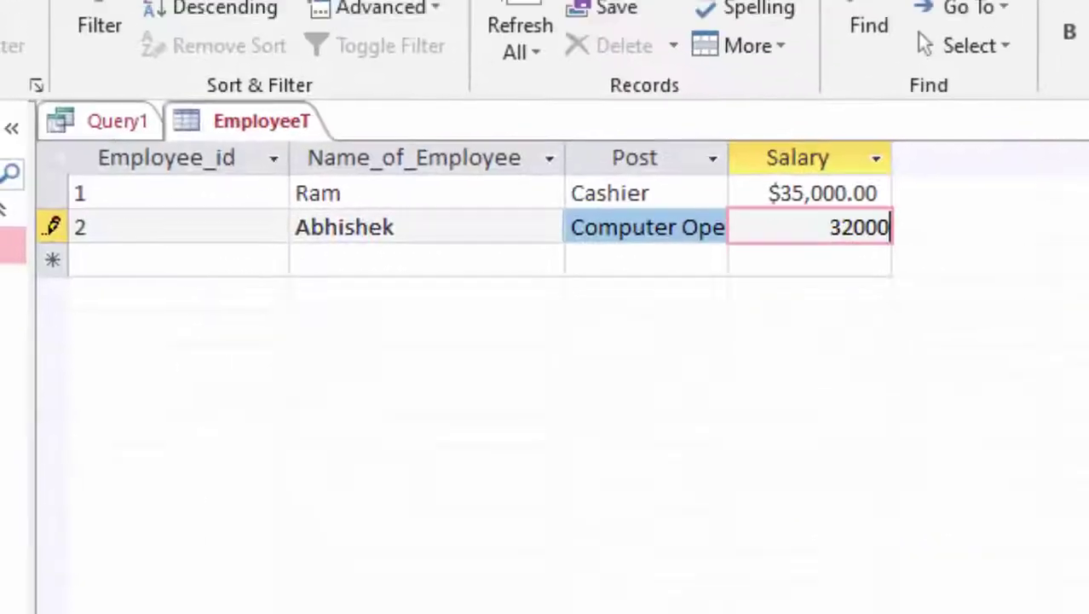
# Enter record 3 with id 3, the employee's name, post Manager and salary 40000, then save
pyautogui.click(101, 256)
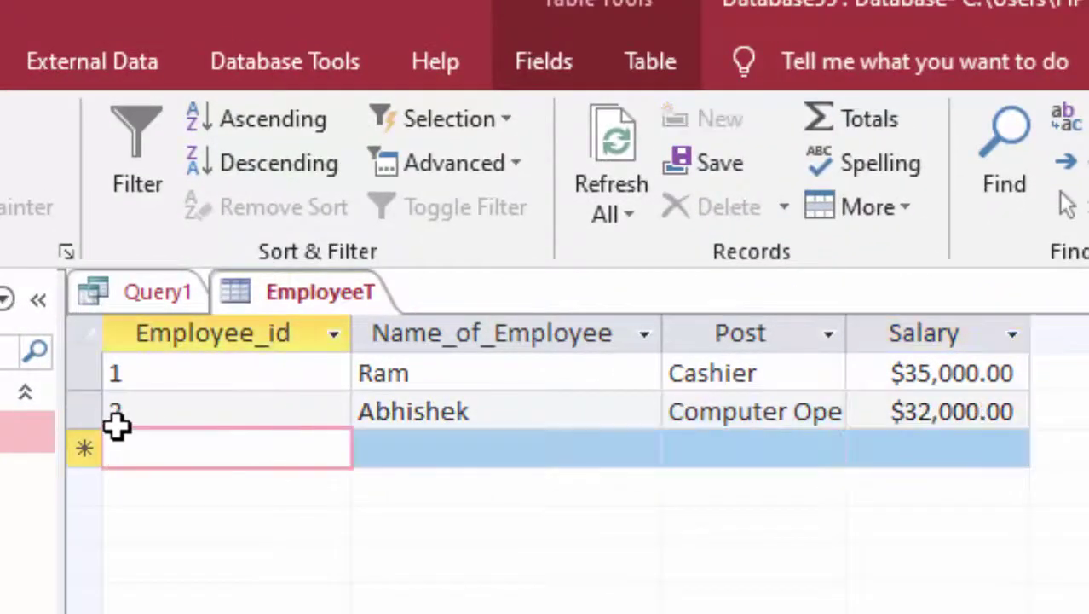
pyautogui.write('3')
pyautogui.press('Tab')
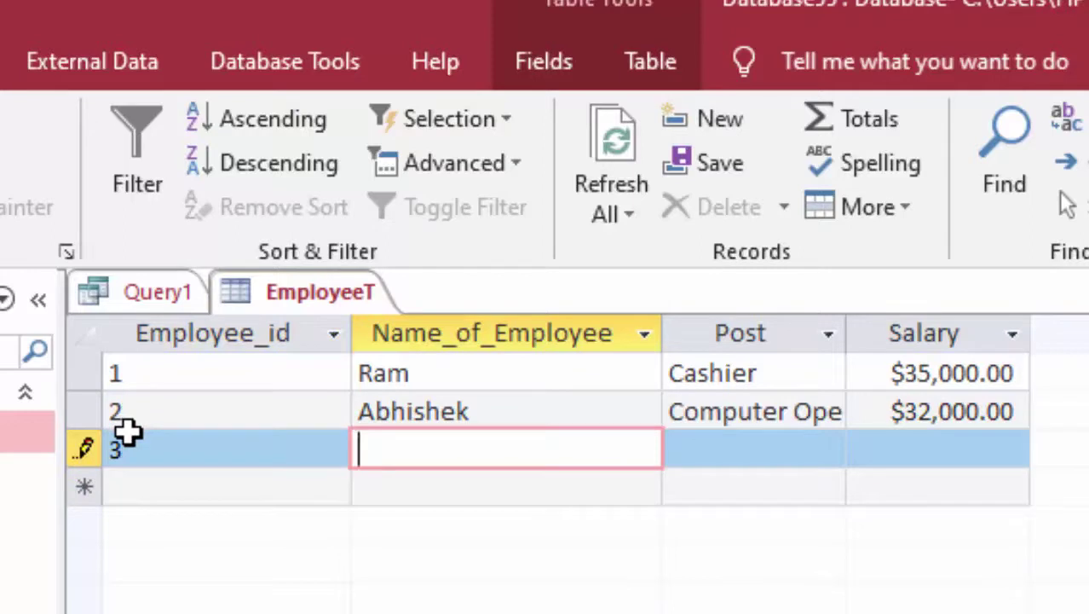
pyautogui.write('Gaurav')
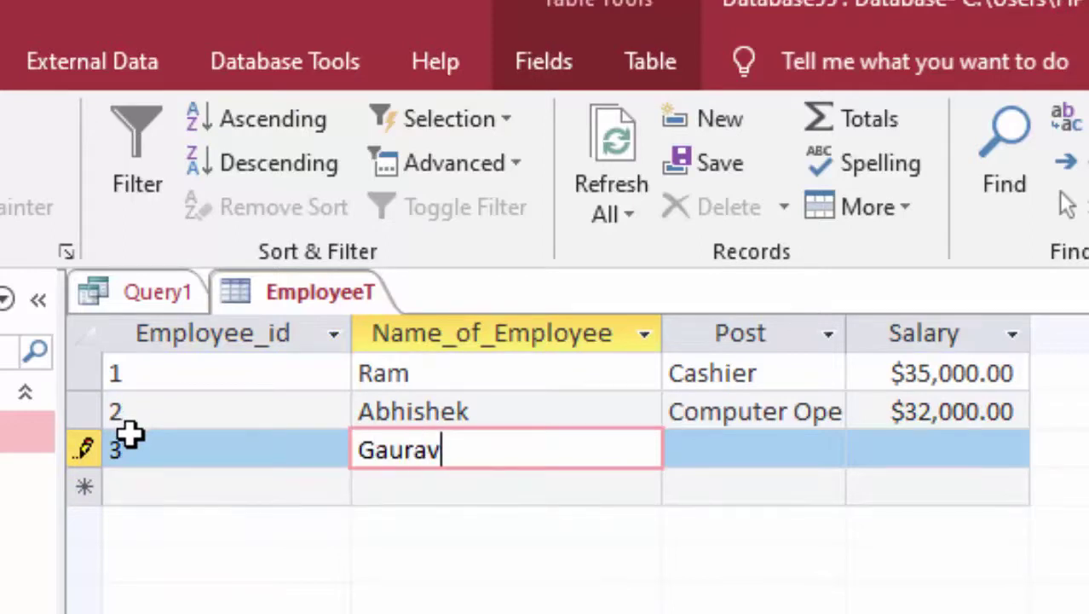
pyautogui.press('Tab')
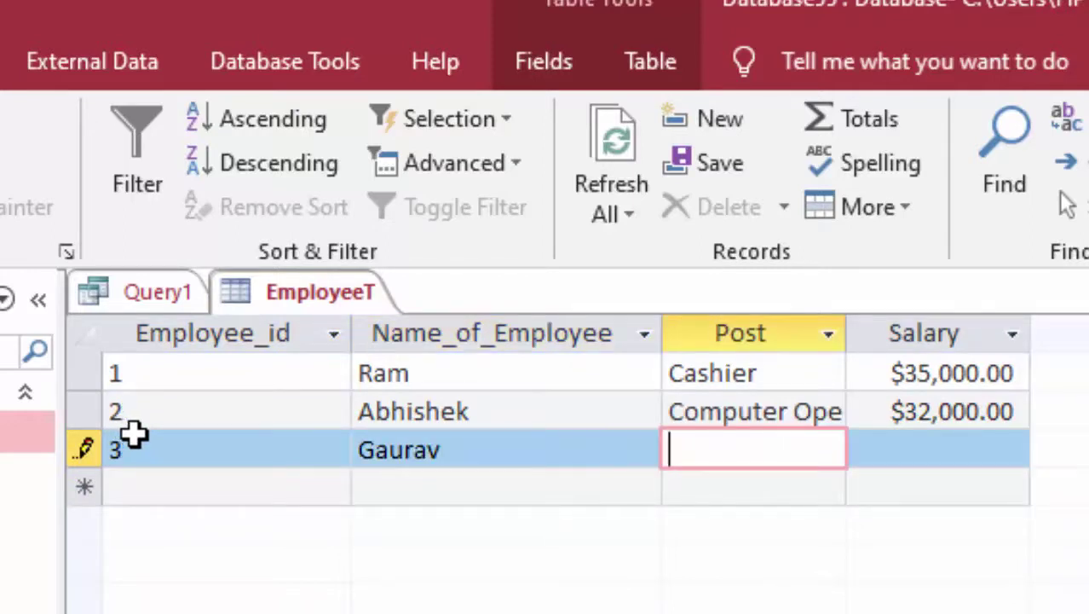
pyautogui.write('Man')
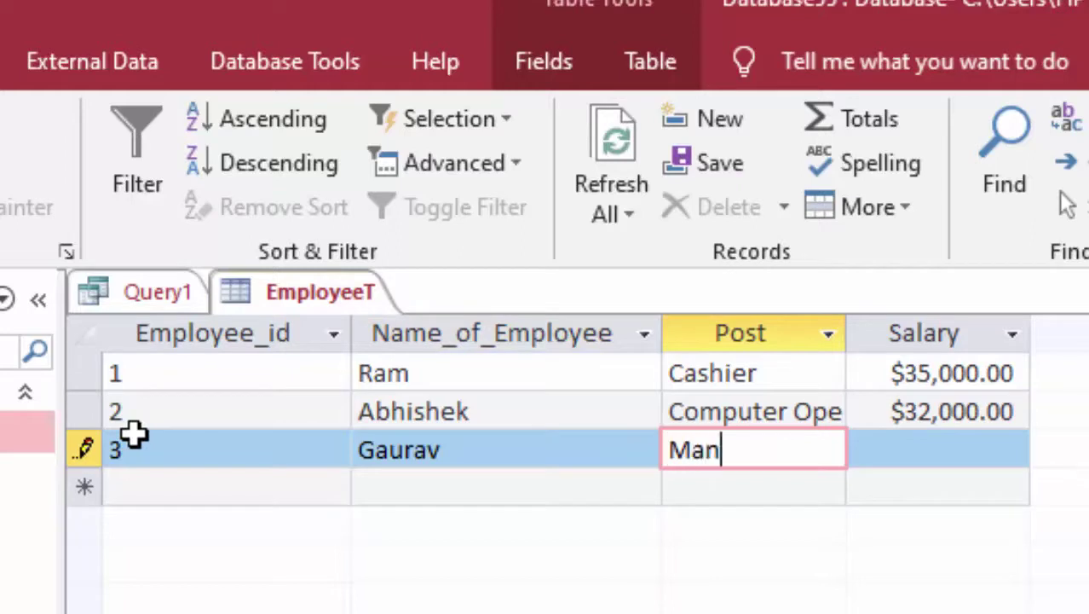
pyautogui.write('ager')
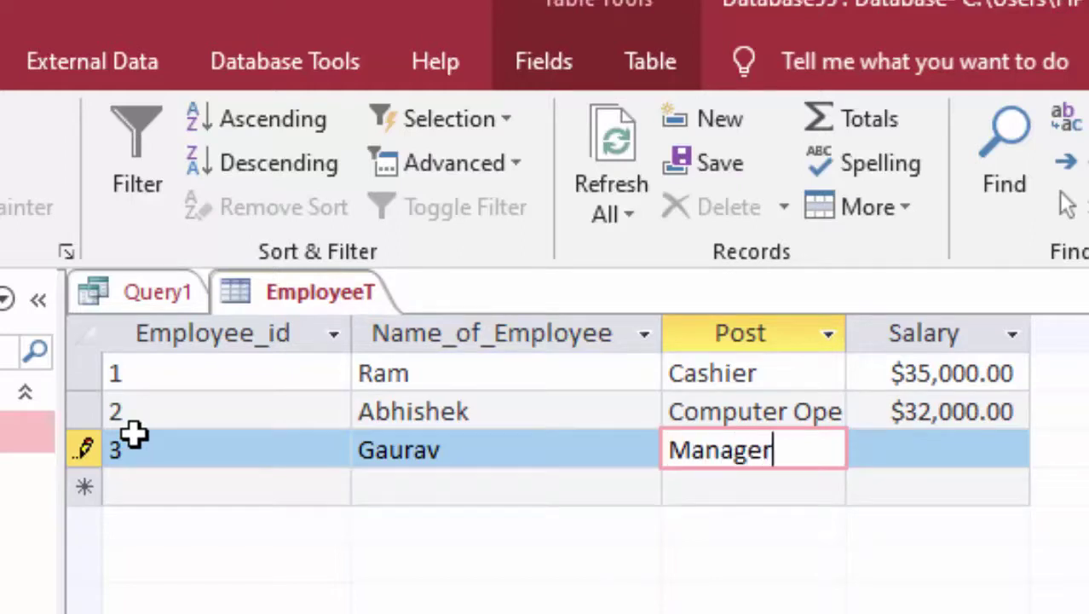
pyautogui.press('Tab')
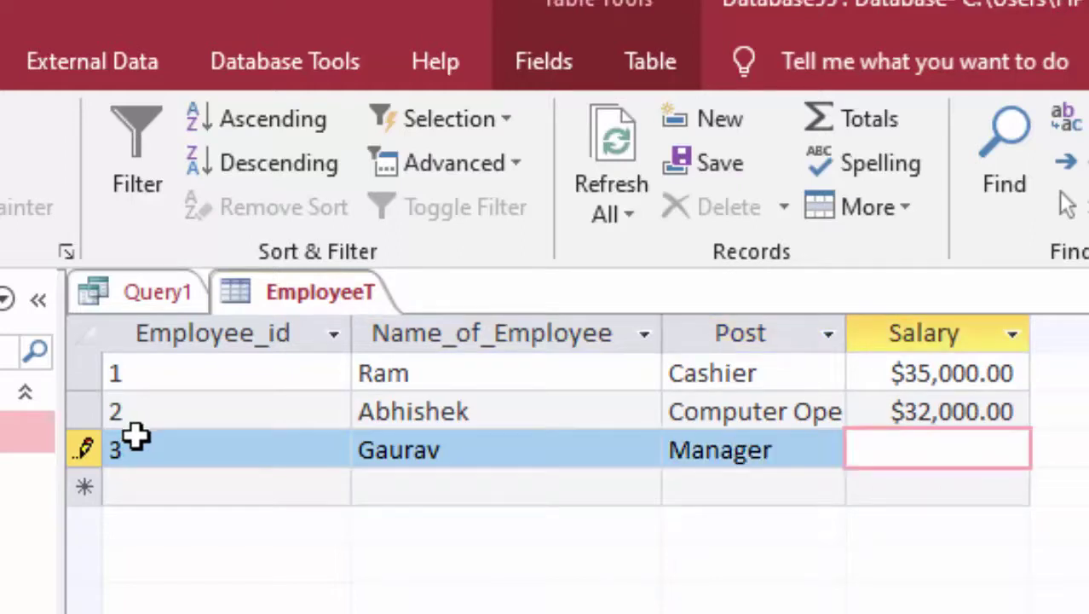
pyautogui.write('400')
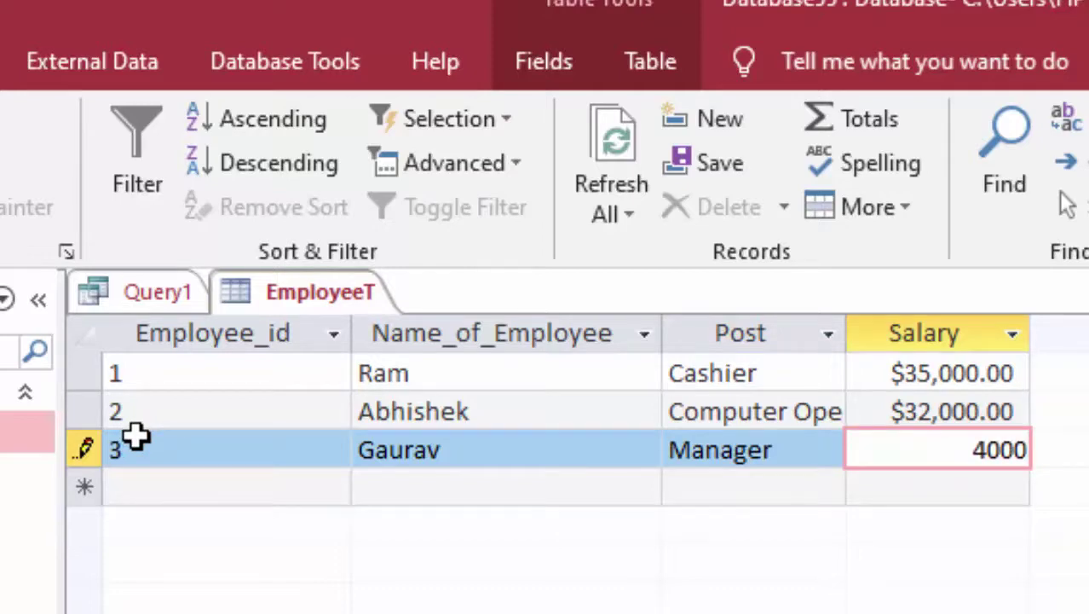
pyautogui.write('0,')
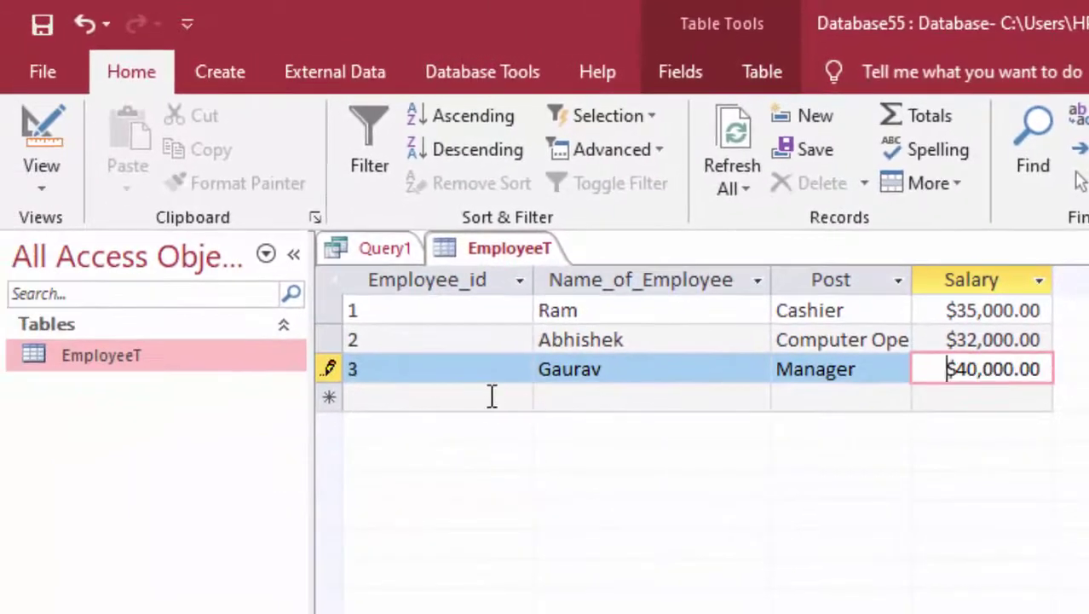
pyautogui.click(492, 396)
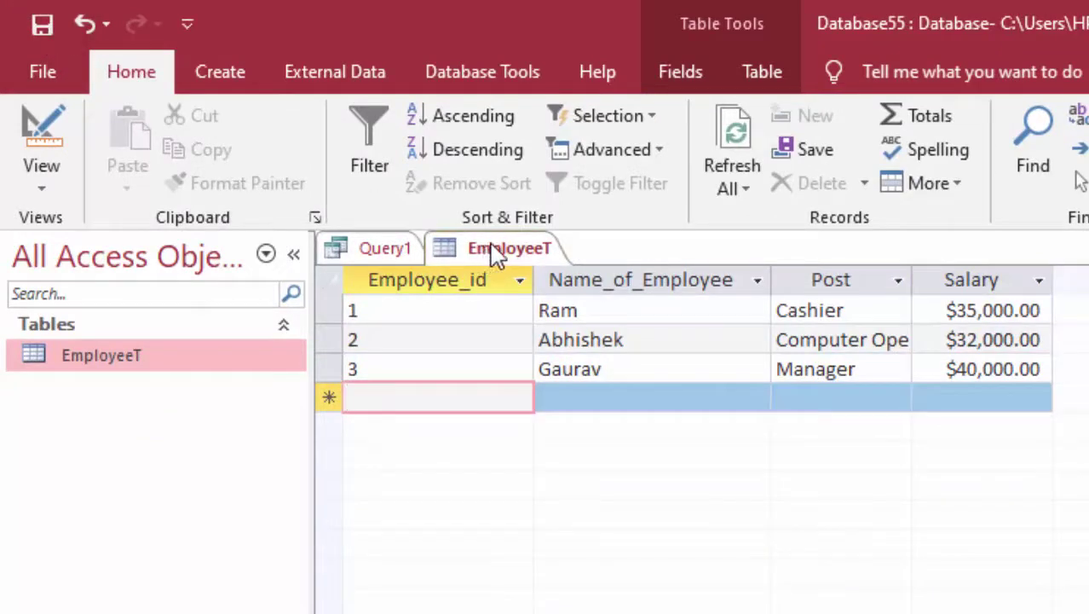
# Close the EmployeeT table
pyautogui.rightClick(466, 248)
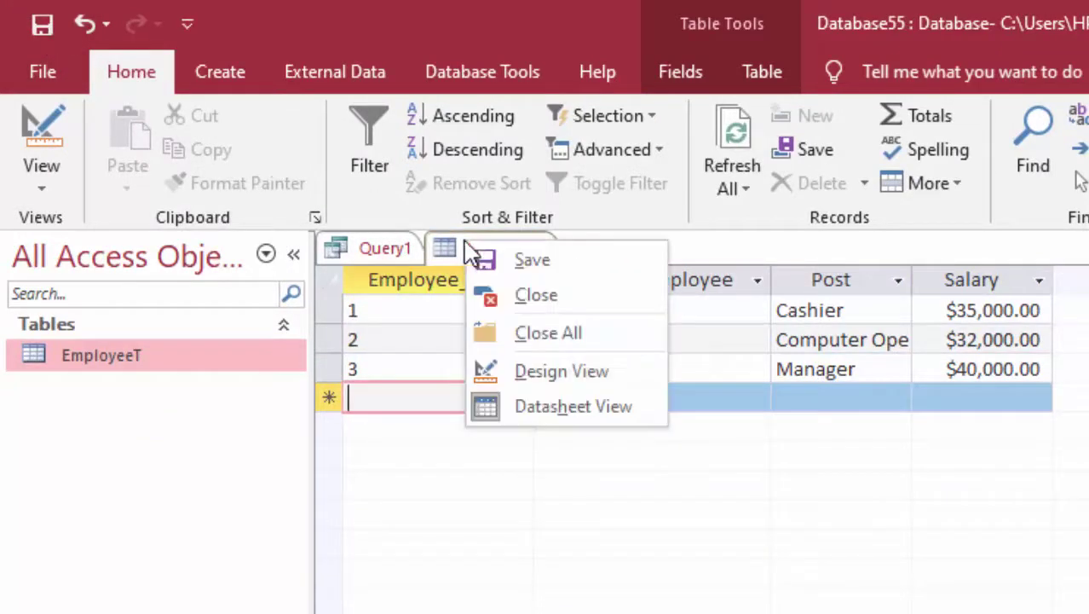
pyautogui.click(486, 264)
pyautogui.rightClick(493, 252)
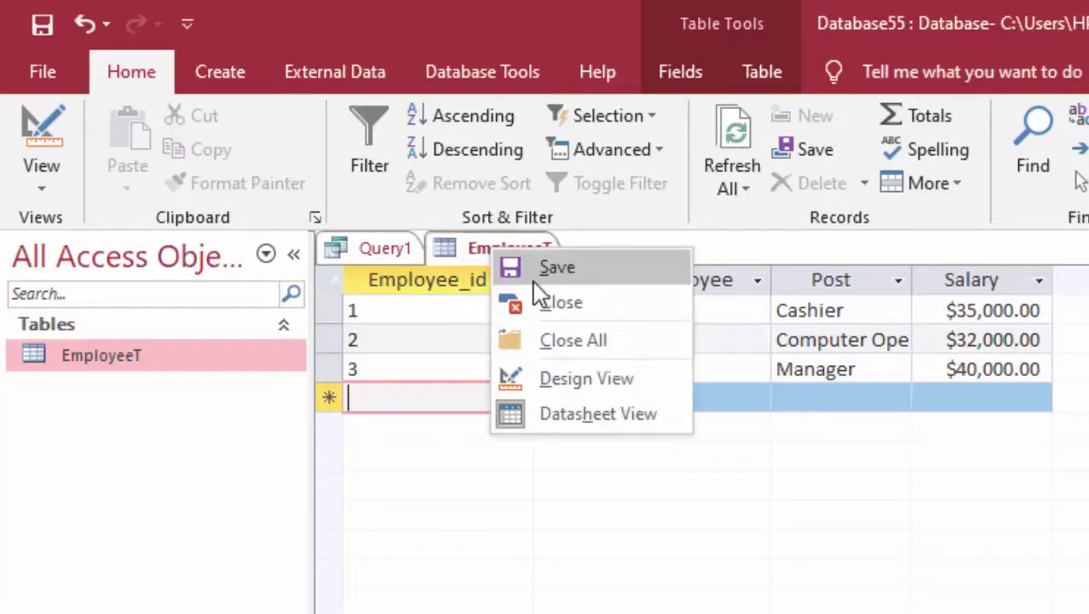
pyautogui.click(548, 304)
# Save Query1 under the name EmployeeQ and close it
pyautogui.rightClick(388, 248)
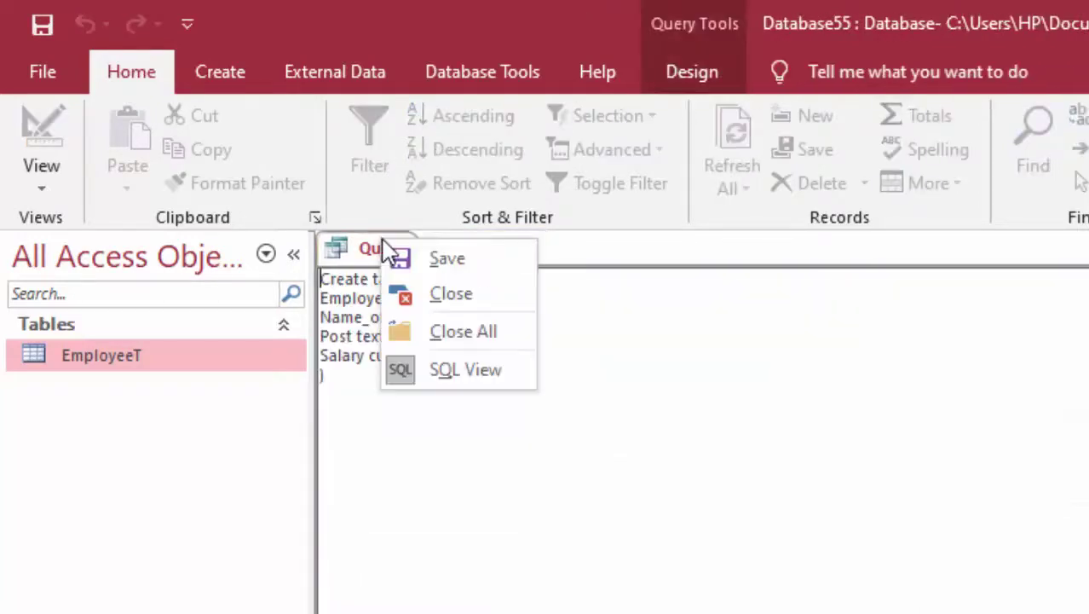
pyautogui.click(424, 266)
pyautogui.press('BackSpace')
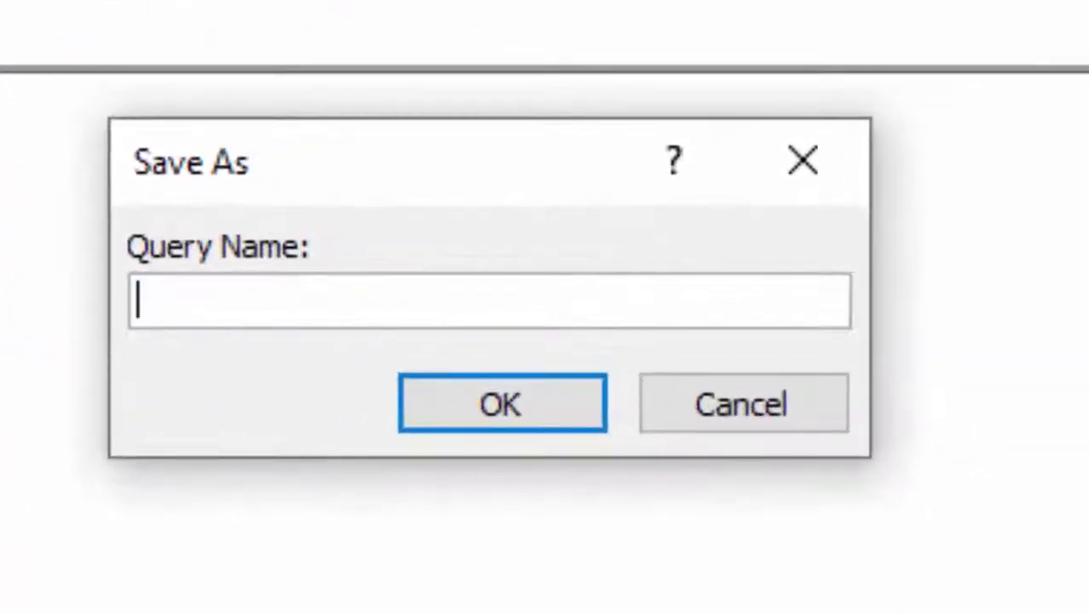
pyautogui.write('Empl')
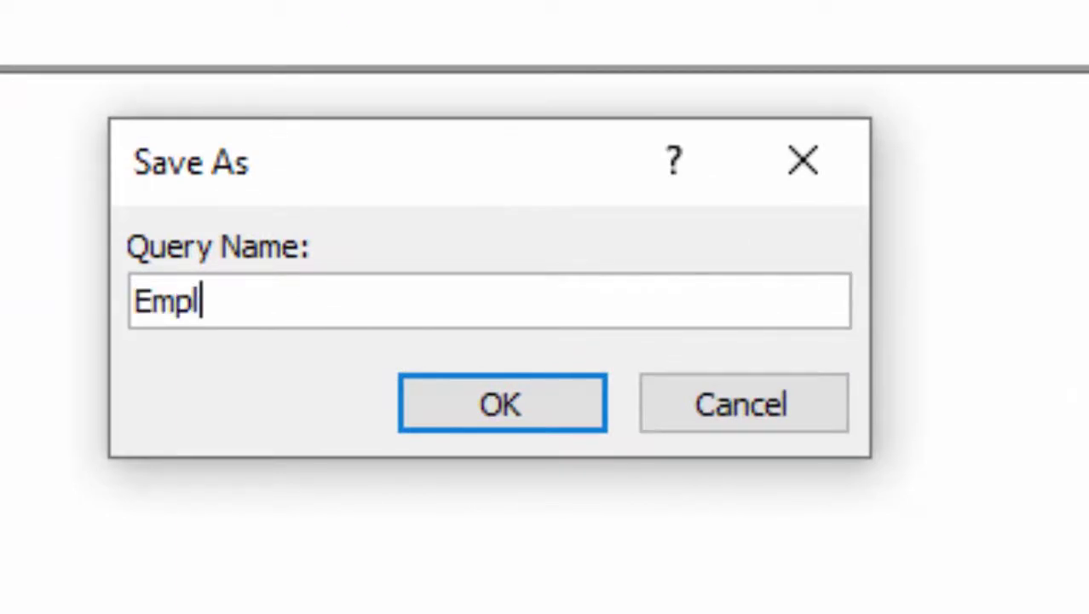
pyautogui.write('oyeeQ')
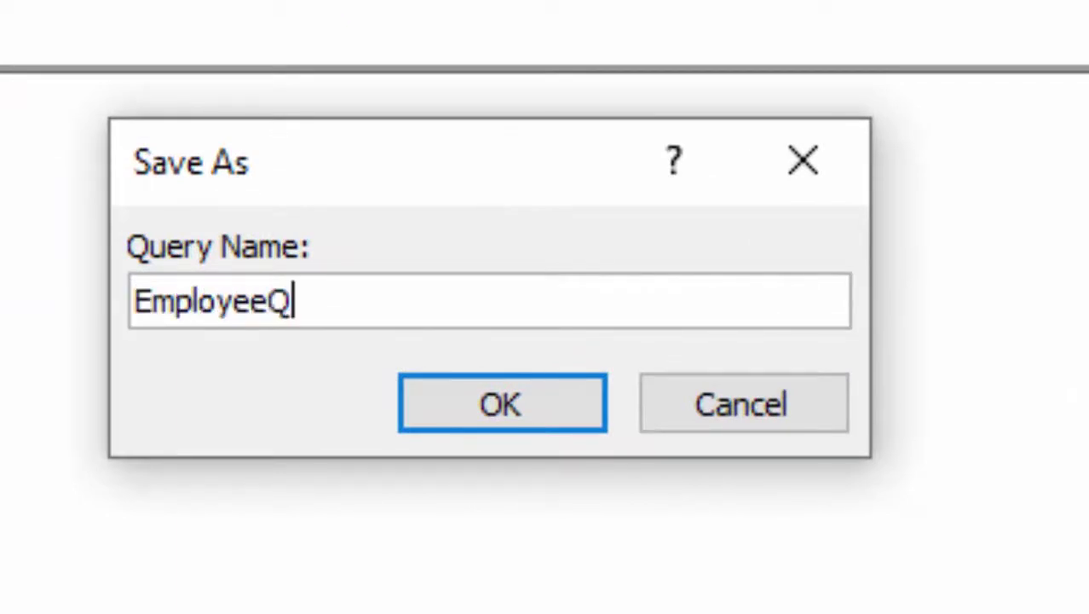
pyautogui.press('Return')
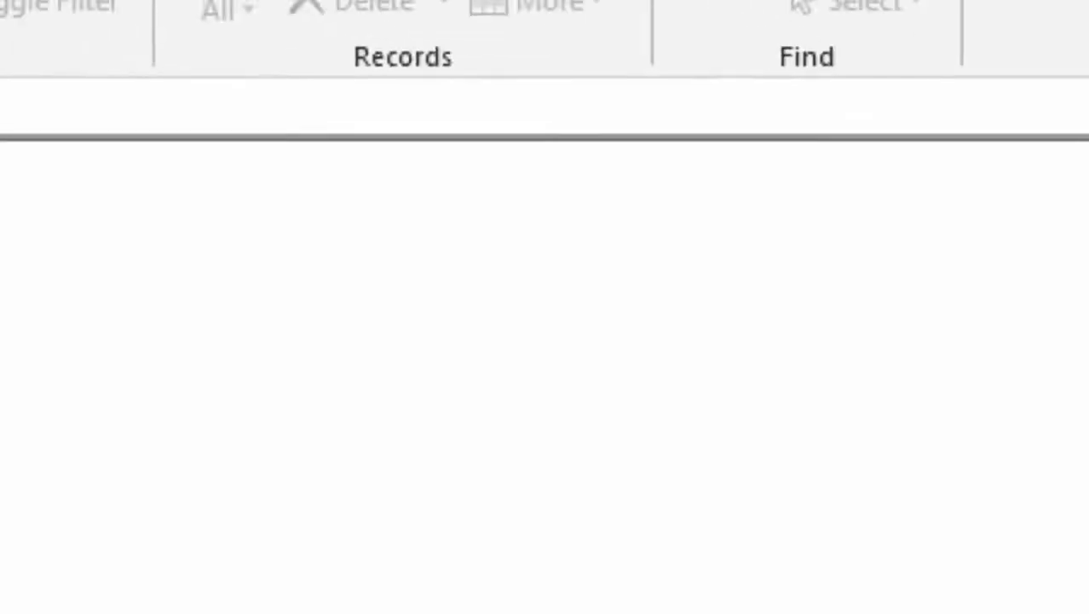
pyautogui.rightClick(421, 253)
pyautogui.click(506, 304)
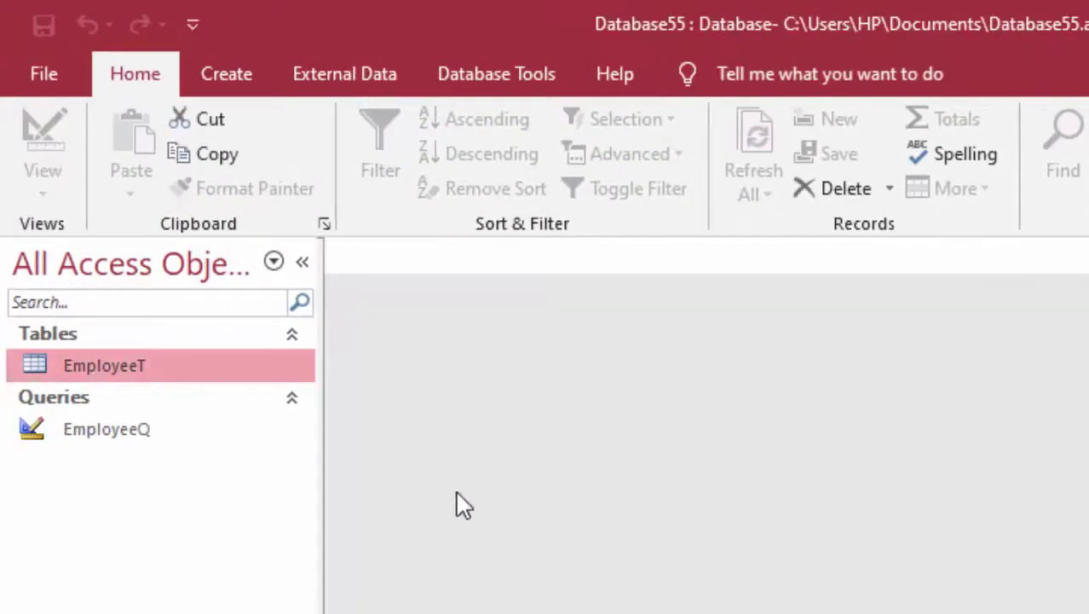
# Reopen EmployeeT and widen its Salary column
pyautogui.doubleClick(121, 361)
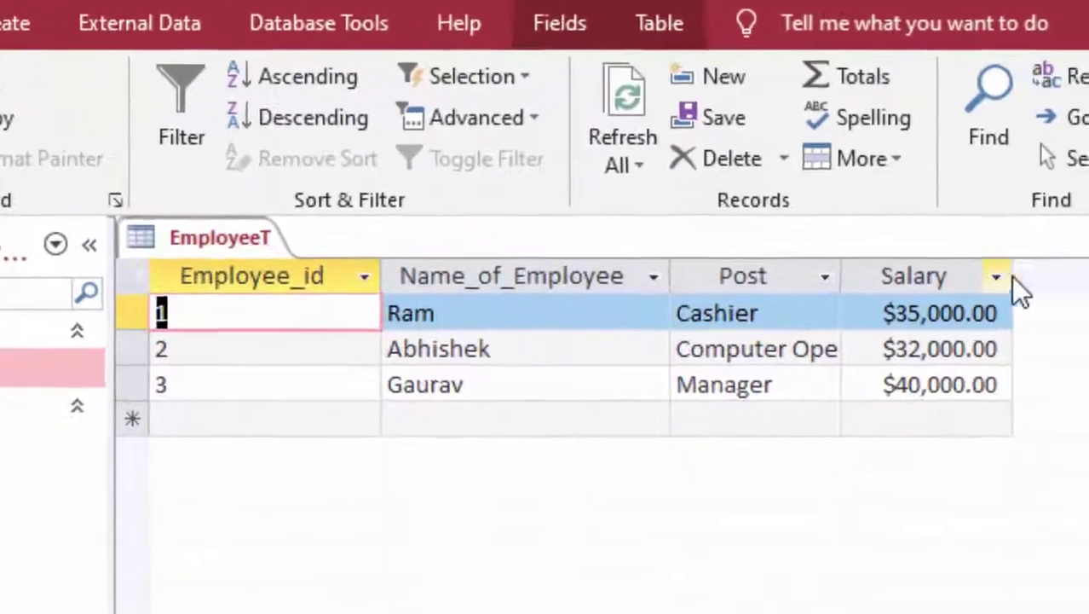
pyautogui.moveTo(1004, 270); pyautogui.dragTo(1019, 271)
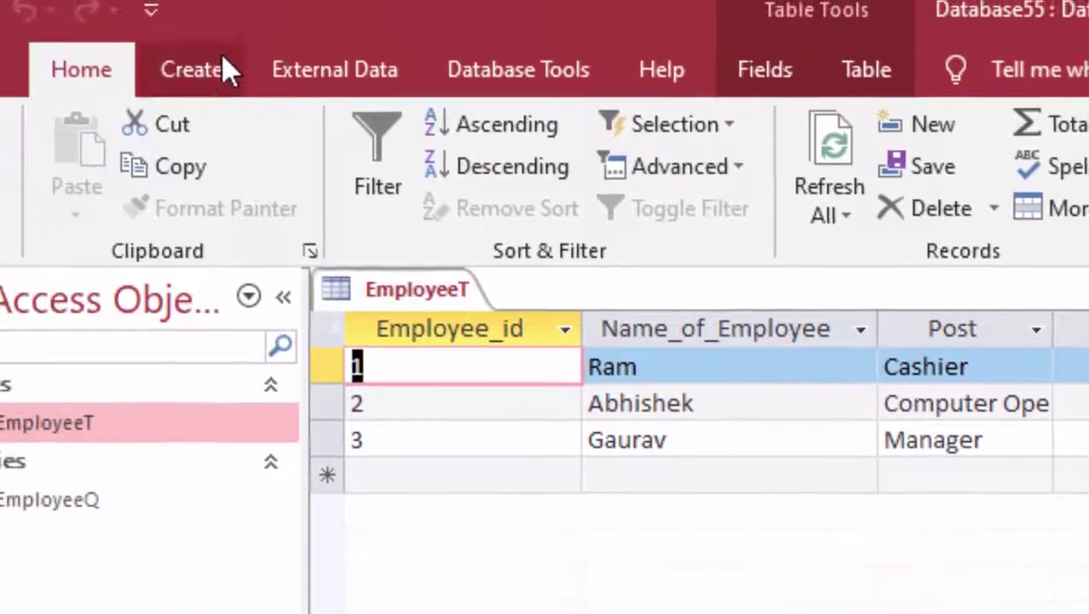
pyautogui.click(302, 83)
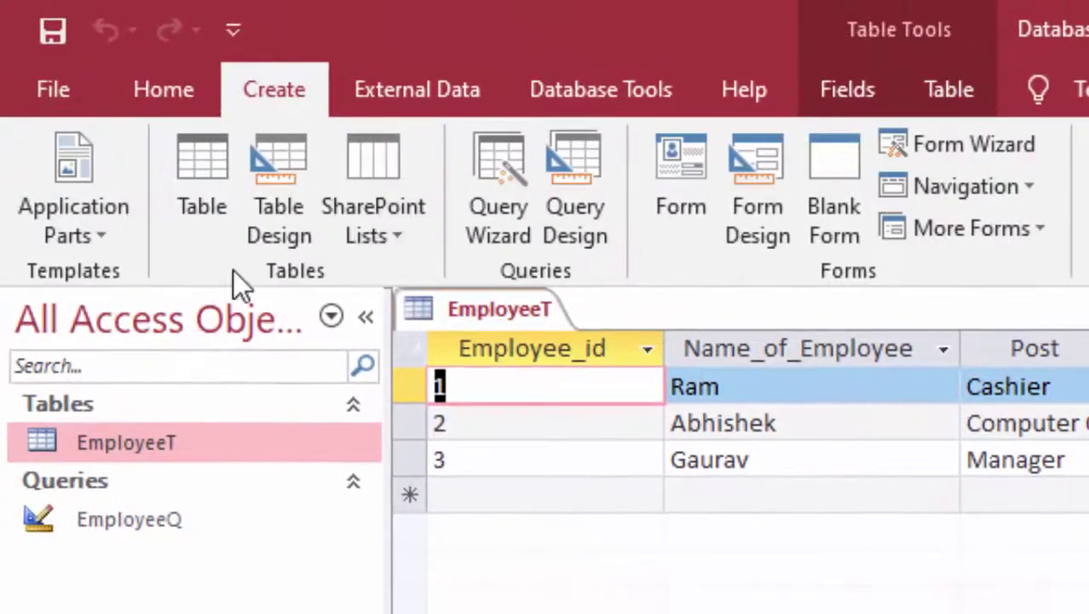
# Start a new blank query design with no tables, in SQL view
pyautogui.click(576, 157)
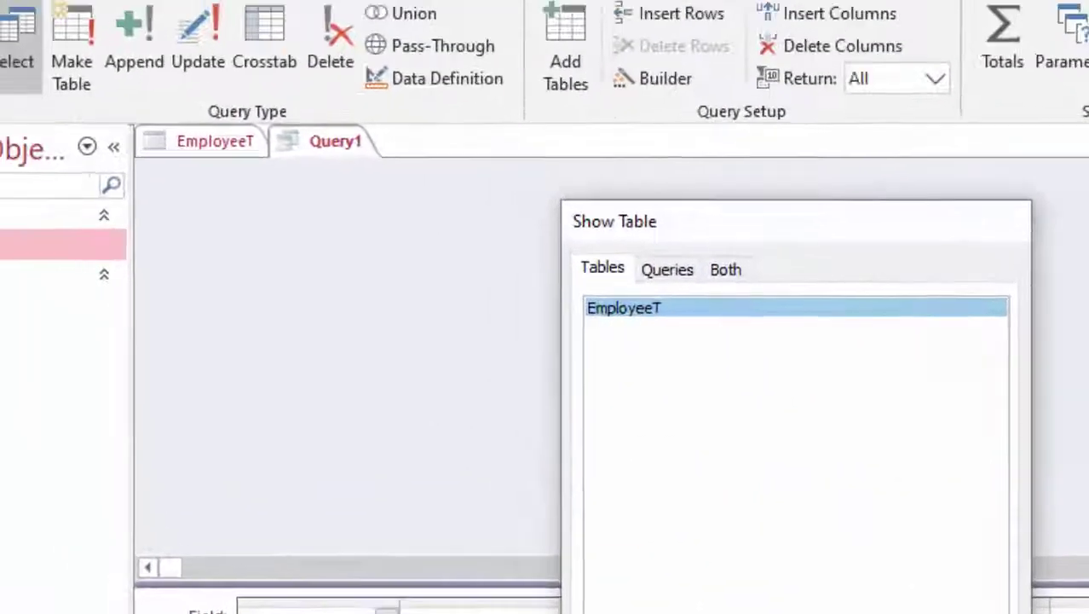
pyautogui.click(601, 606)
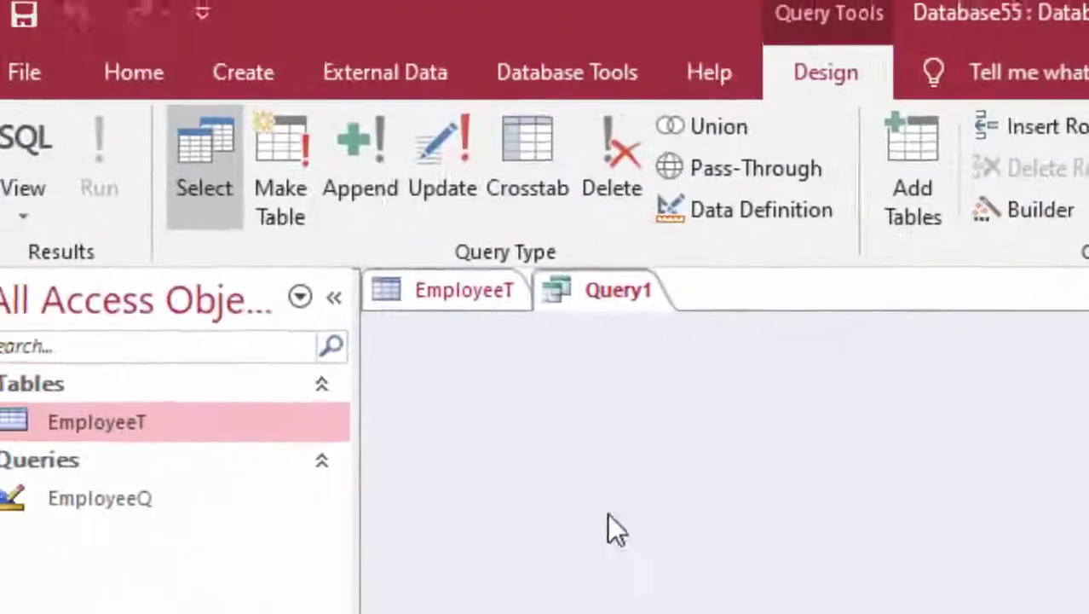
pyautogui.click(76, 158)
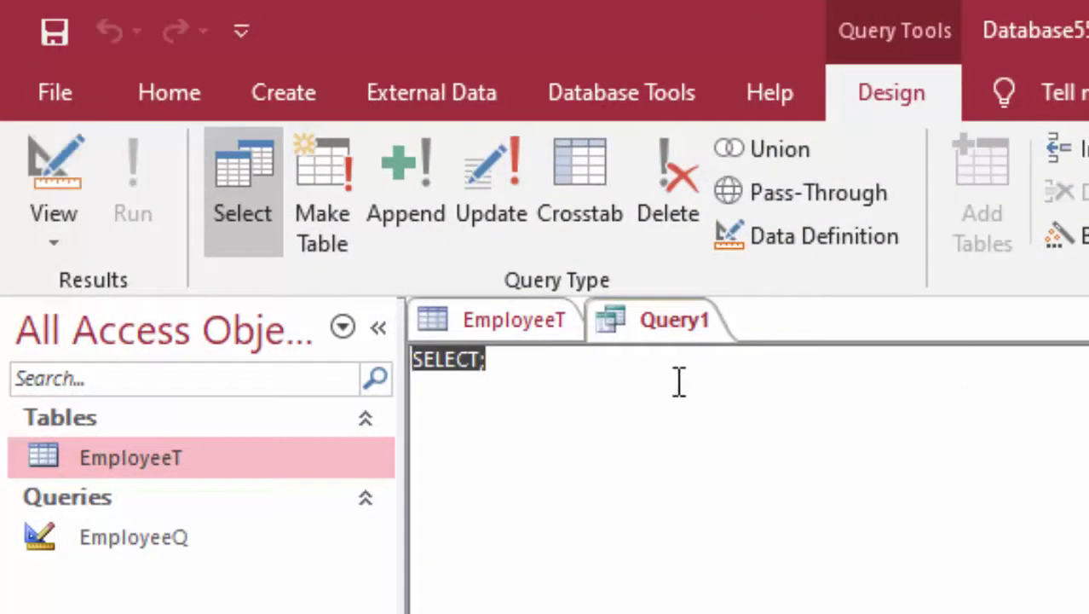
pyautogui.click(568, 366)
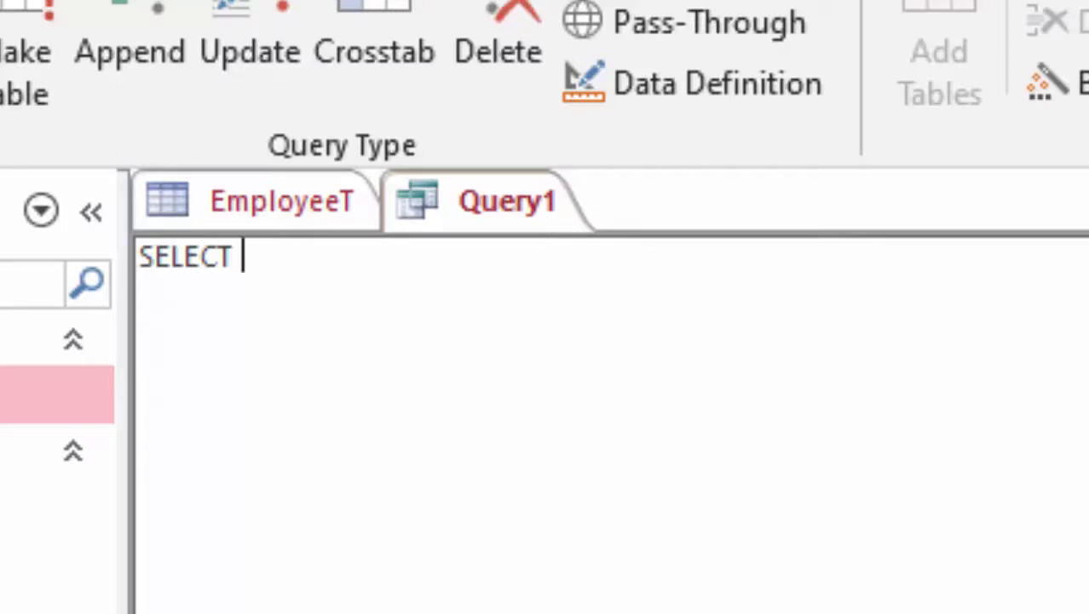
# Write SELECT max(Salary) from EmployeeT in the SQL editor
pyautogui.write('max(')
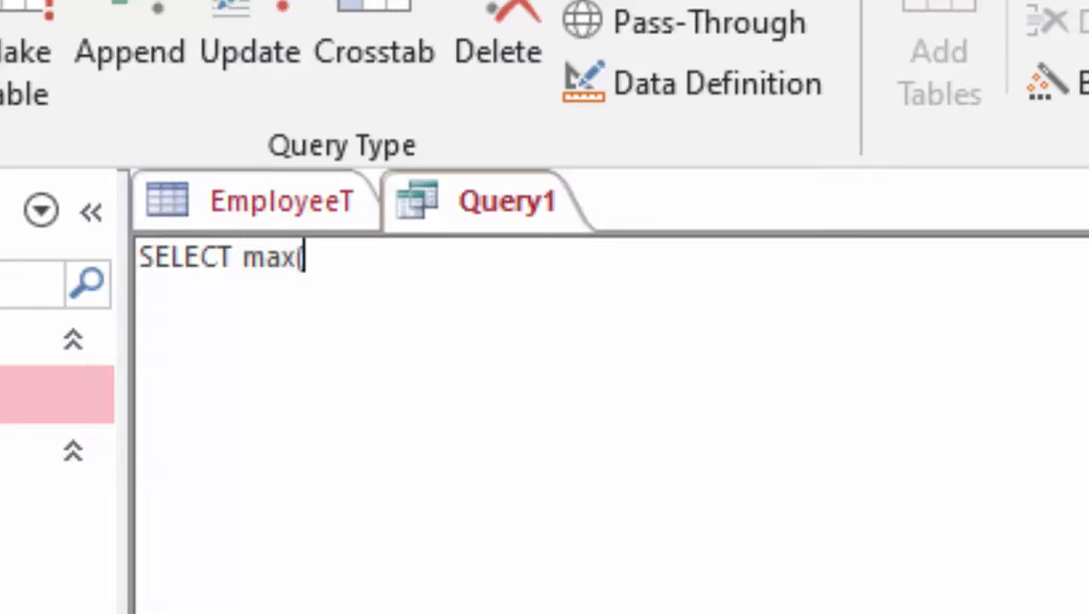
pyautogui.write('sa')
pyautogui.press('BackSpace')
pyautogui.press('BackSpace')
pyautogui.press('BackSpace')
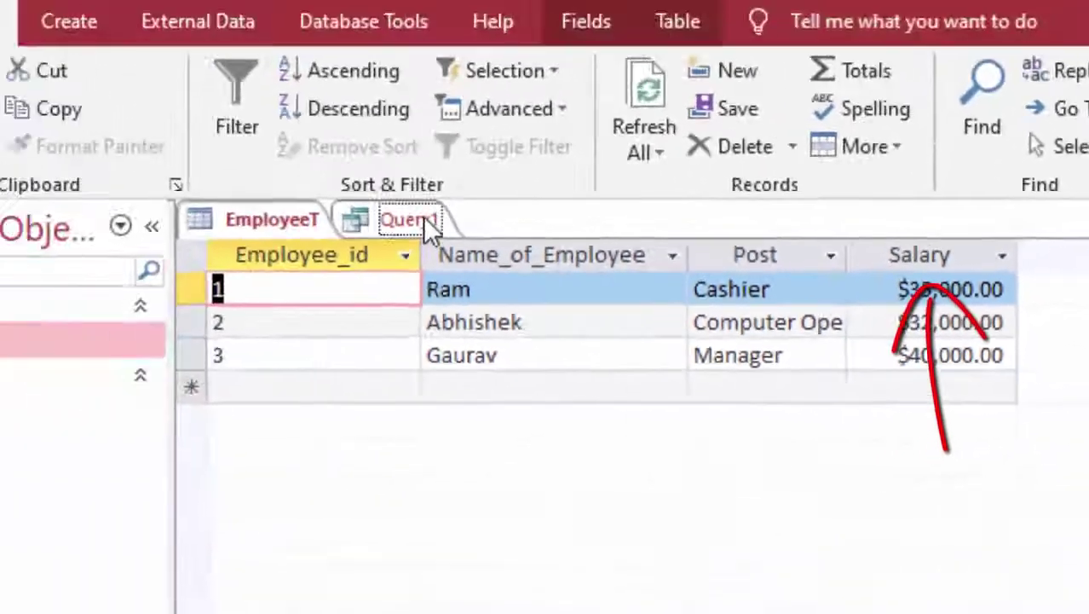
pyautogui.click(426, 218)
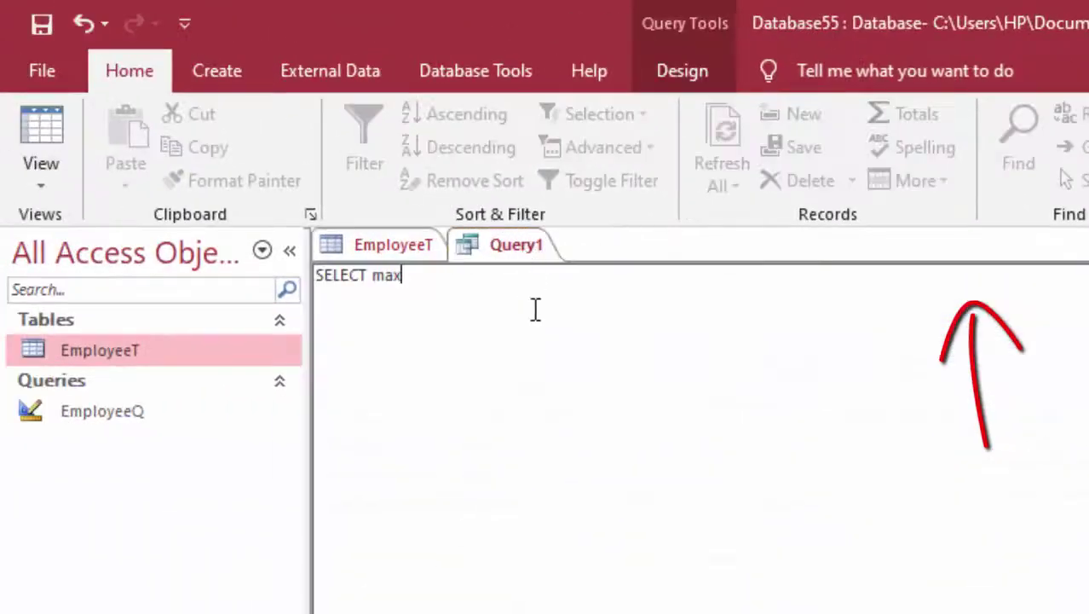
pyautogui.write('(')
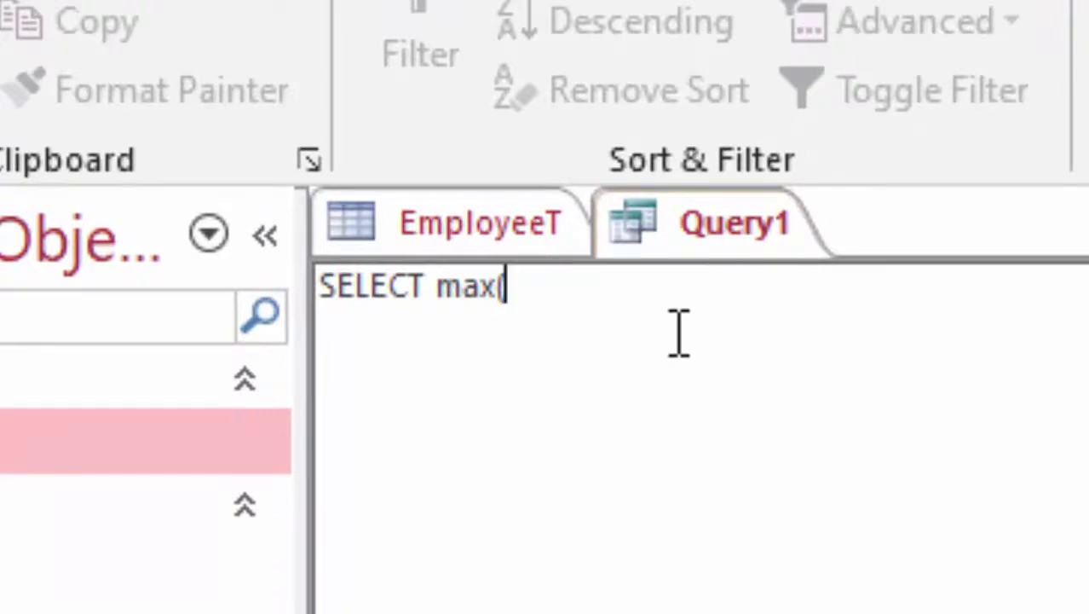
pyautogui.write('Salas')
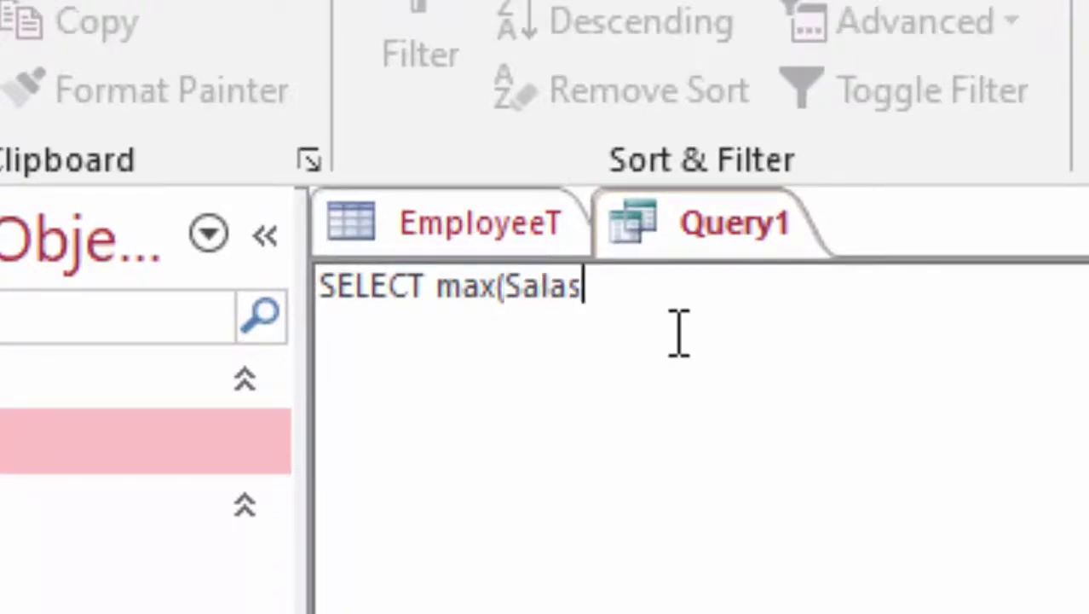
pyautogui.press('BackSpace')
pyautogui.write('r')
pyautogui.write('y)')
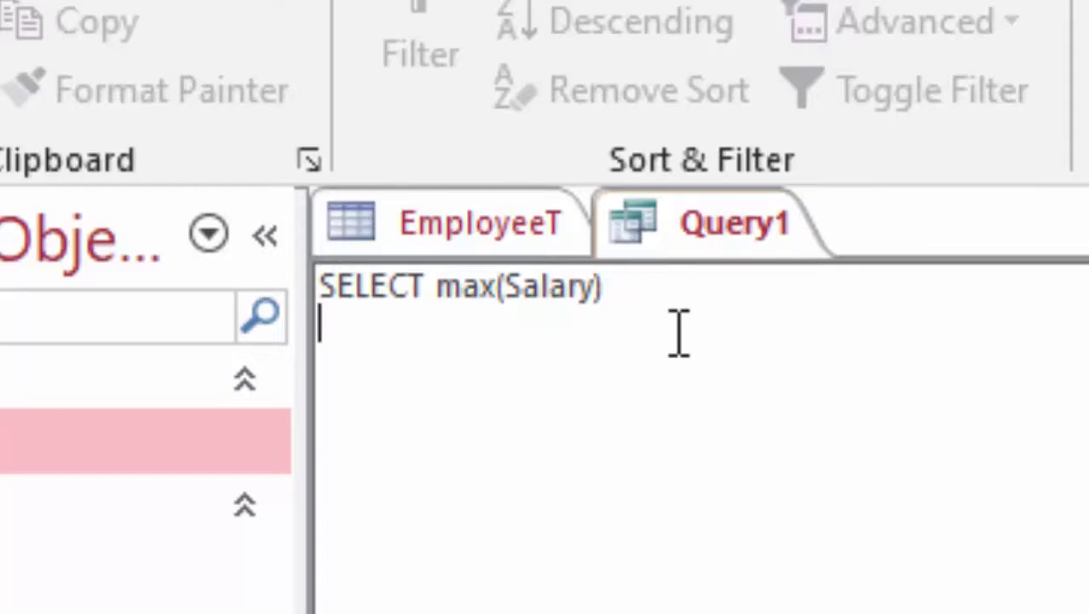
pyautogui.press('Return')
pyautogui.write('fr')
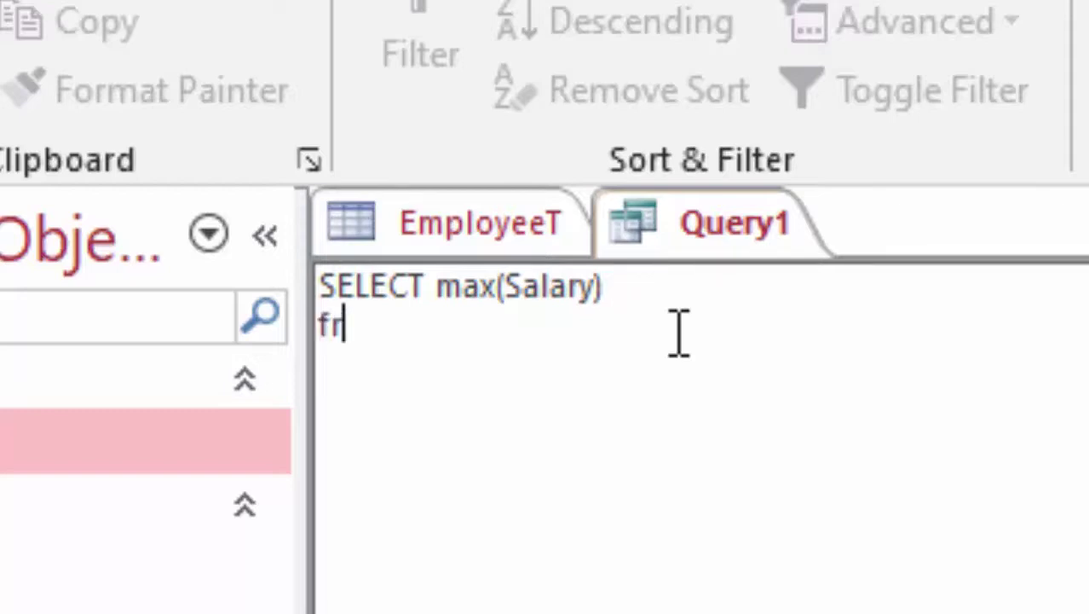
pyautogui.write('om ta')
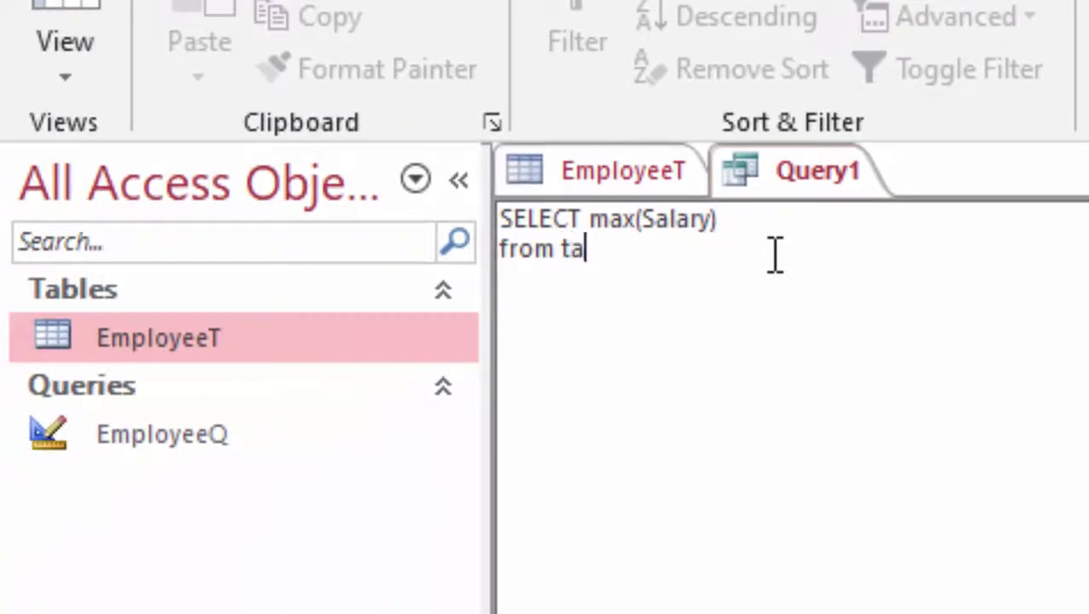
pyautogui.hotkey('ctrl', 'z')
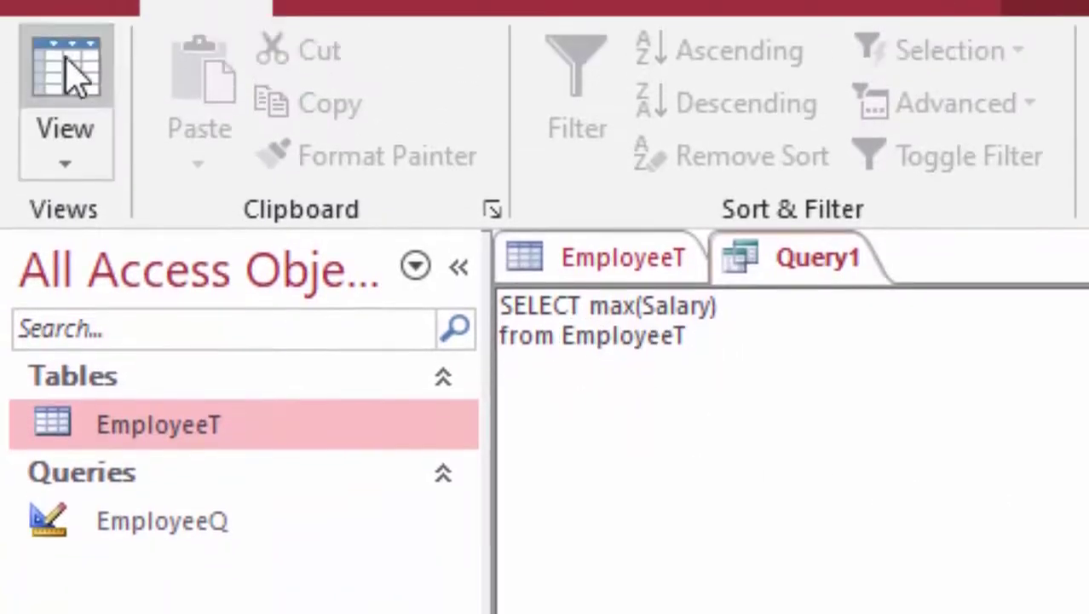
# Run the query, returning $40,000.00 as the maximum salary, and widen the Expr1000 column
pyautogui.click(67, 17)
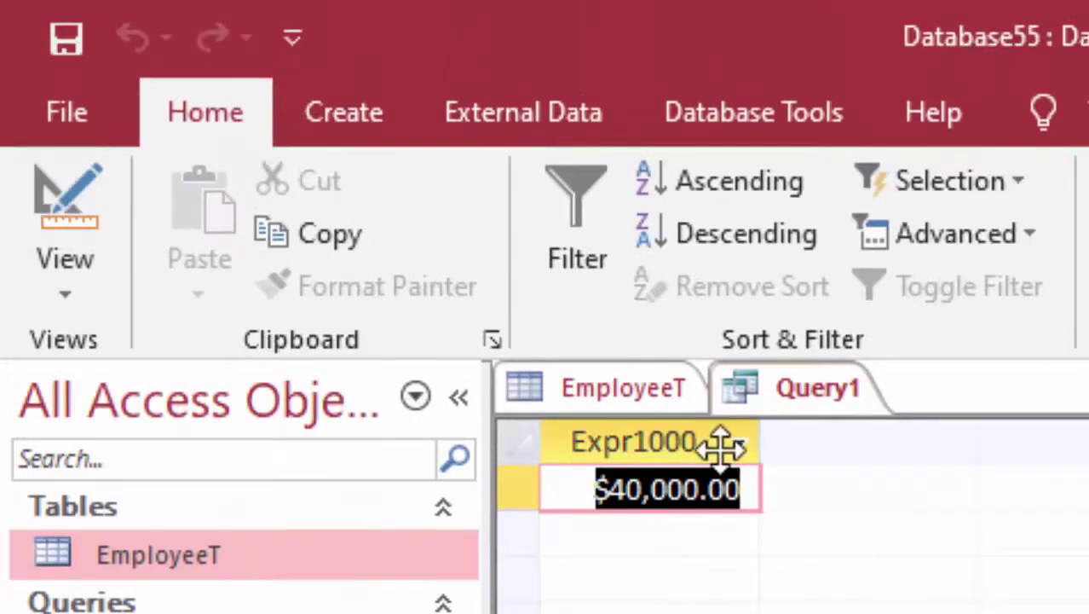
pyautogui.click(776, 456)
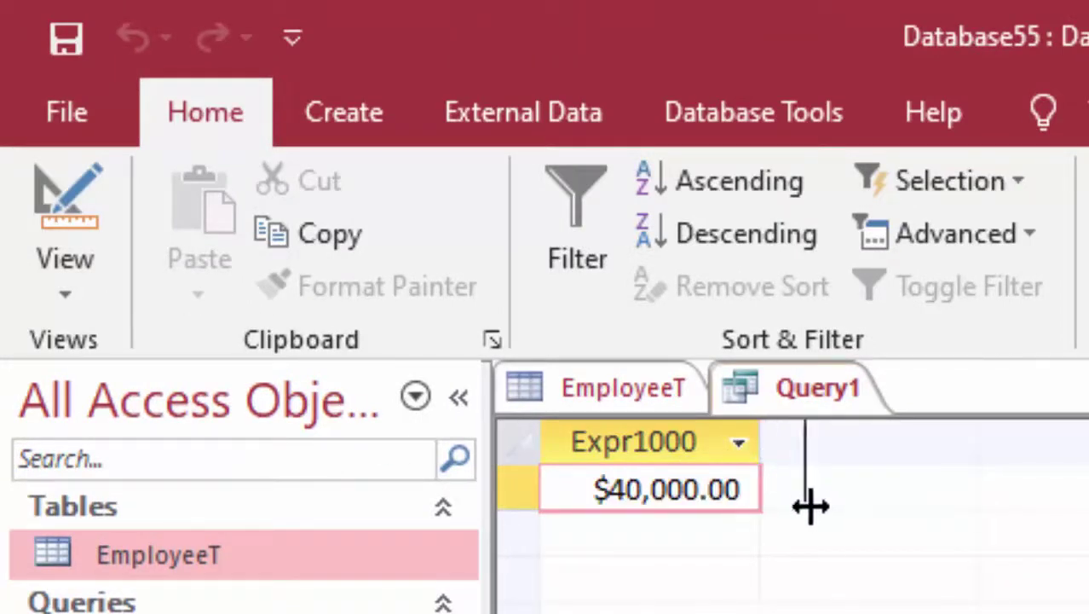
pyautogui.moveTo(776, 456); pyautogui.dragTo(805, 502)
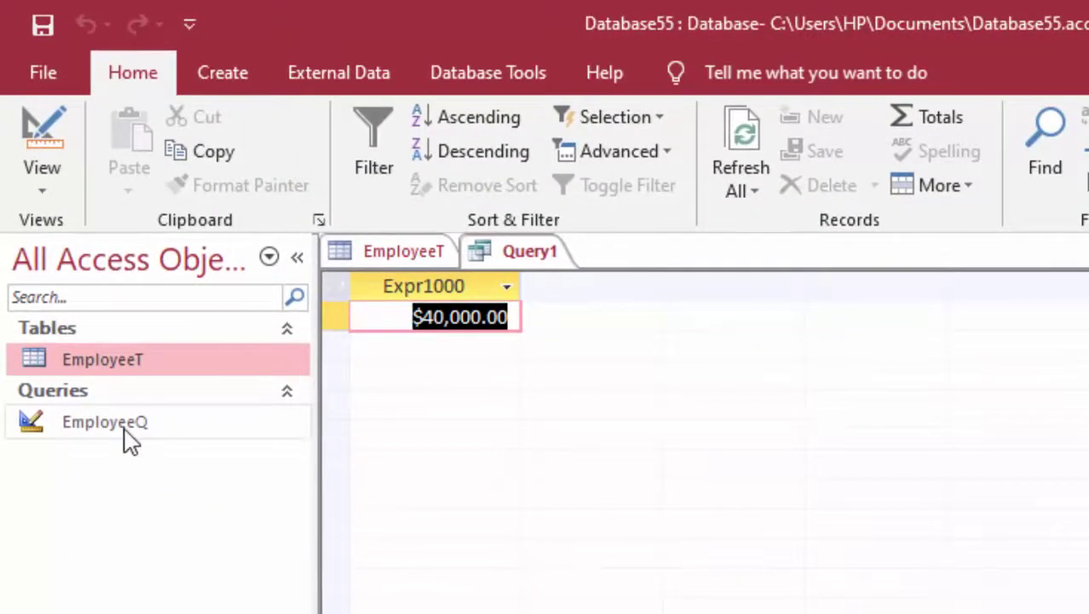
# Open EmployeeT, check the $40,000.00 result against it, and return to the EmployeeT datasheet
pyautogui.click(154, 364)
pyautogui.doubleClick(83, 391)
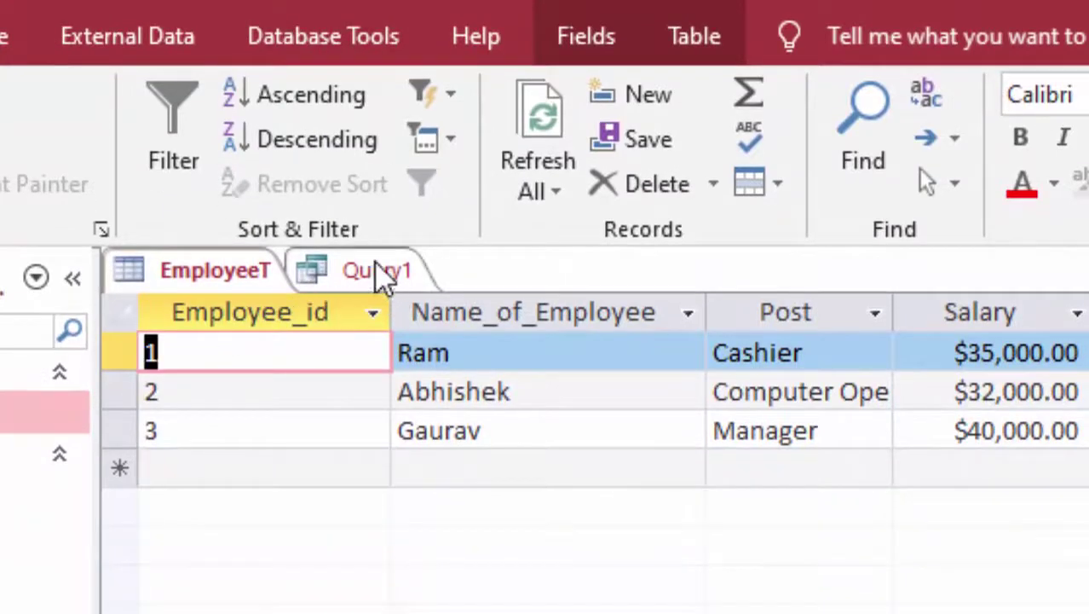
pyautogui.click(377, 271)
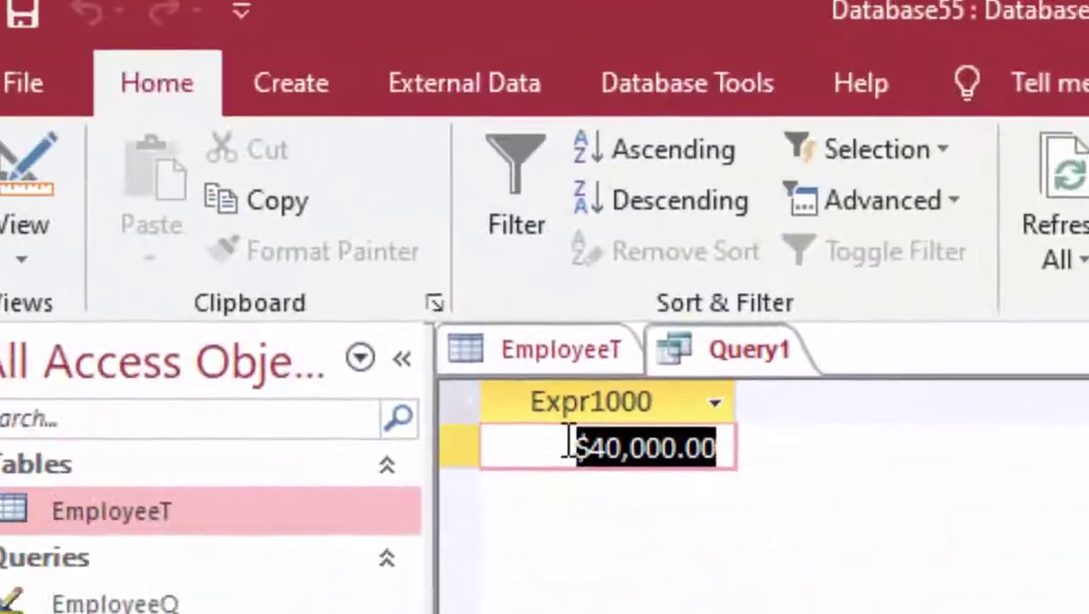
pyautogui.moveTo(620, 479); pyautogui.dragTo(780, 490)
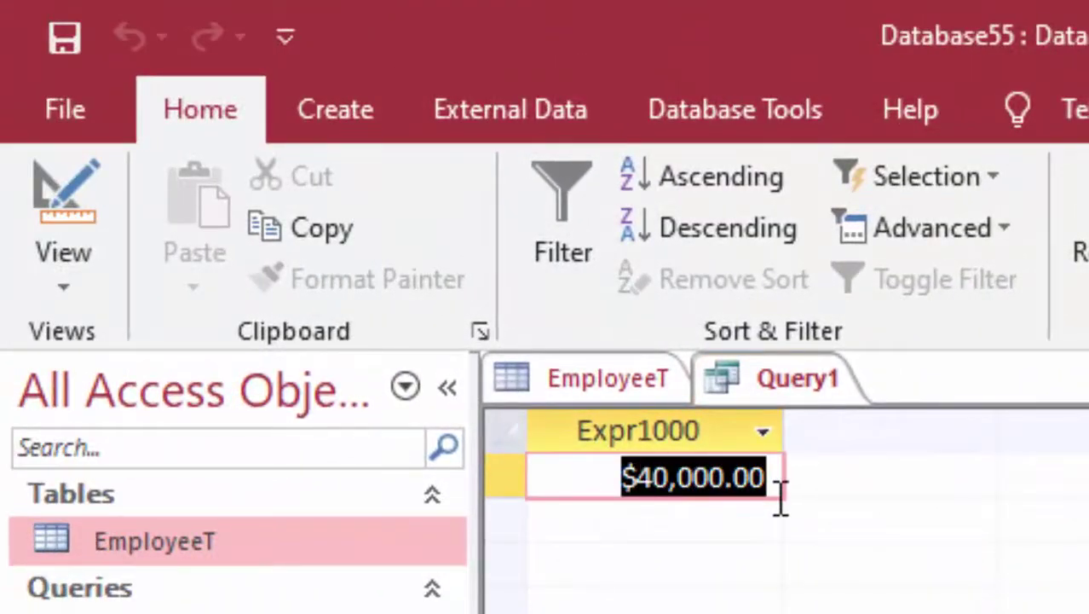
pyautogui.doubleClick(311, 578)
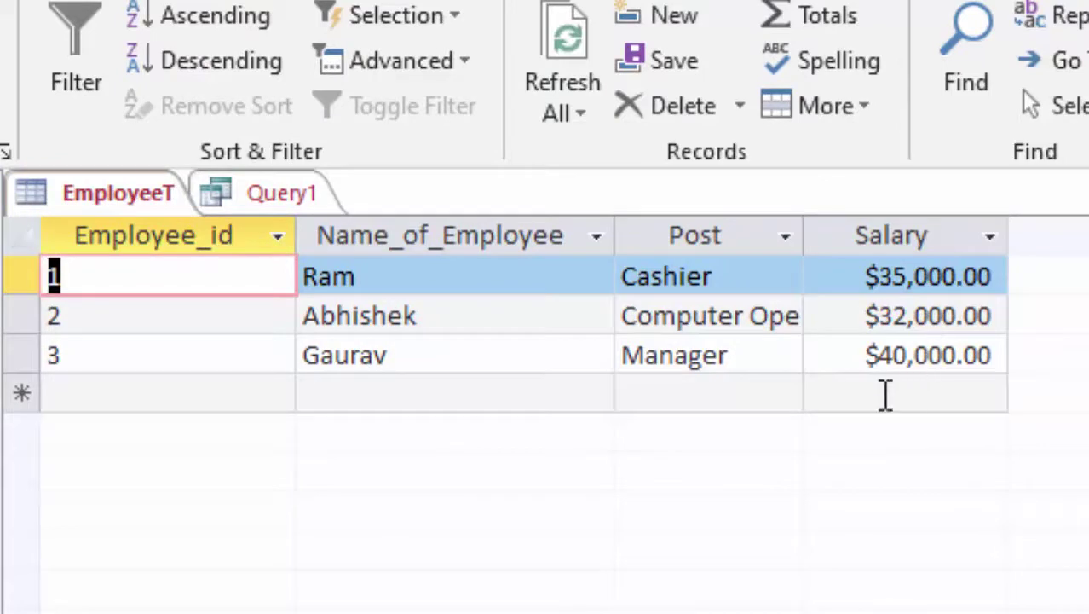
# Add employee 4 to EmployeeT, a Peon earning $15,000.00, then return to Query1's $40,000.00 result
pyautogui.click(136, 387)
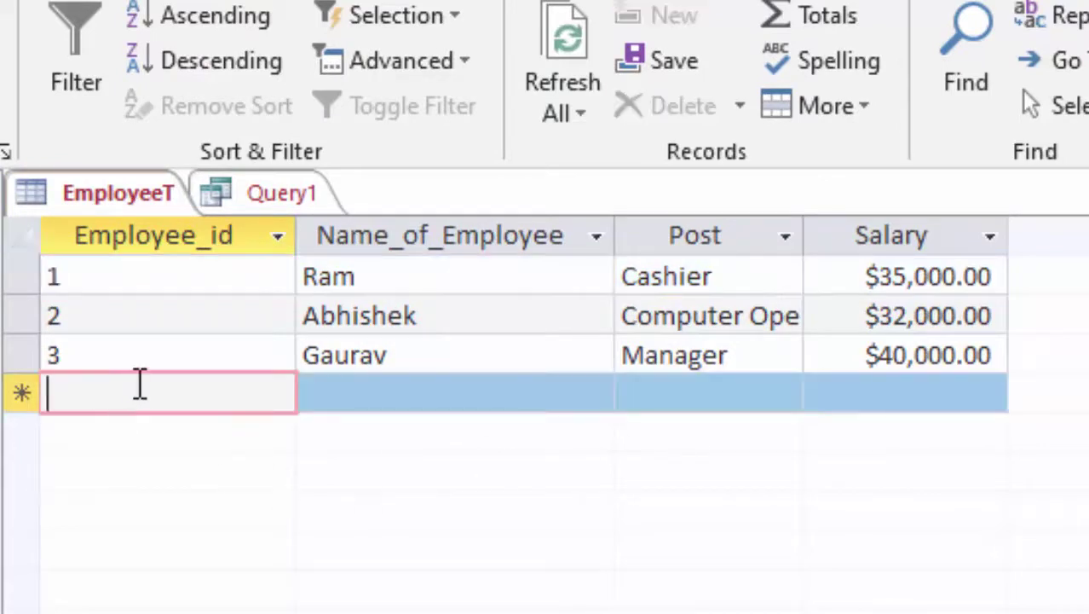
pyautogui.write('4')
pyautogui.press('Tab')
pyautogui.write('Ramu')
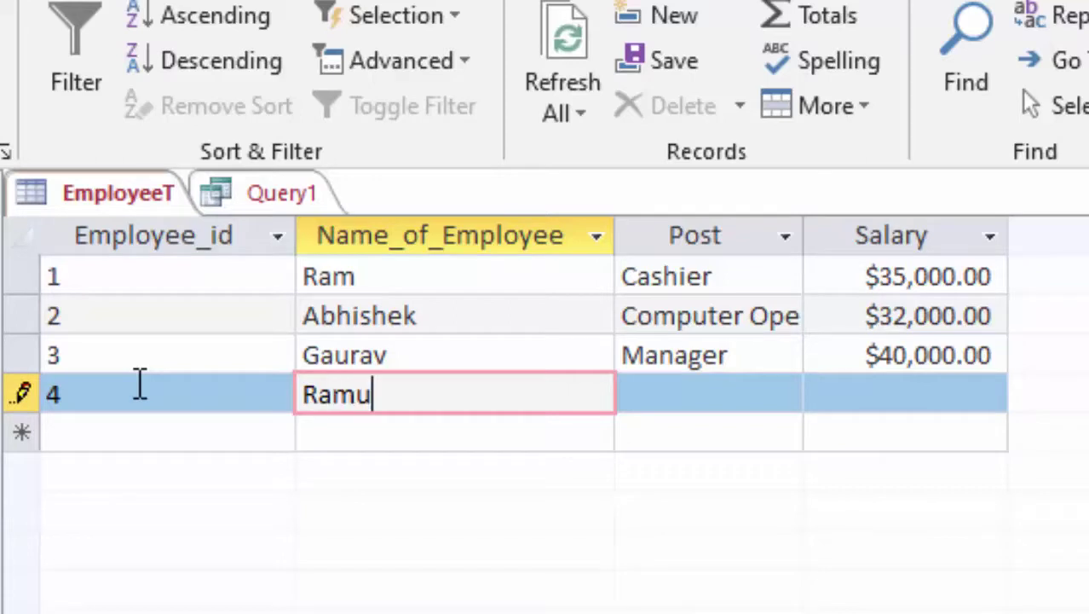
pyautogui.press('Tab')
pyautogui.write('Peon')
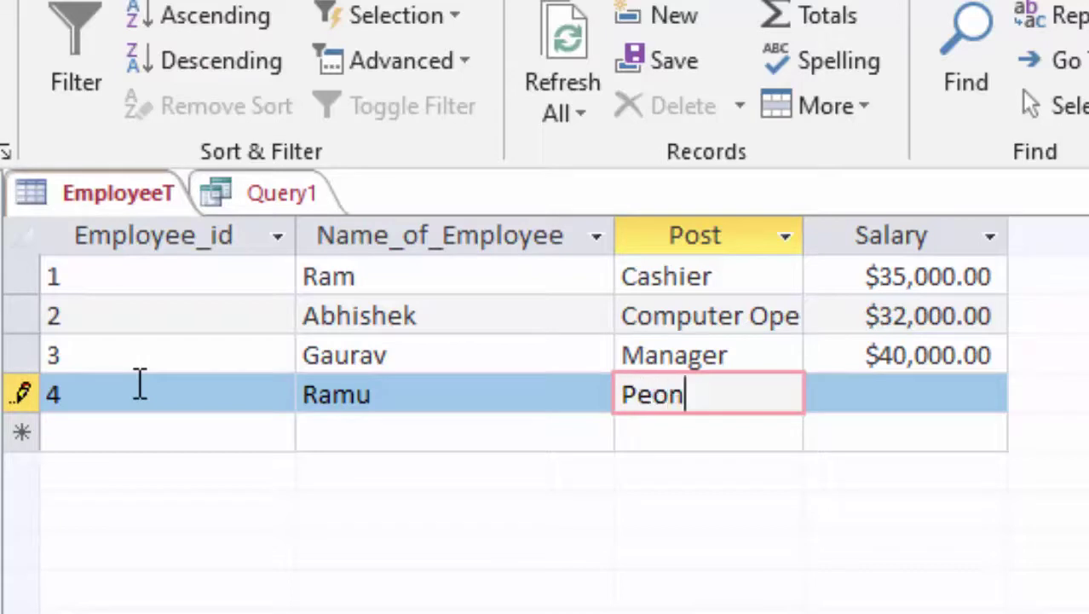
pyautogui.press('Tab')
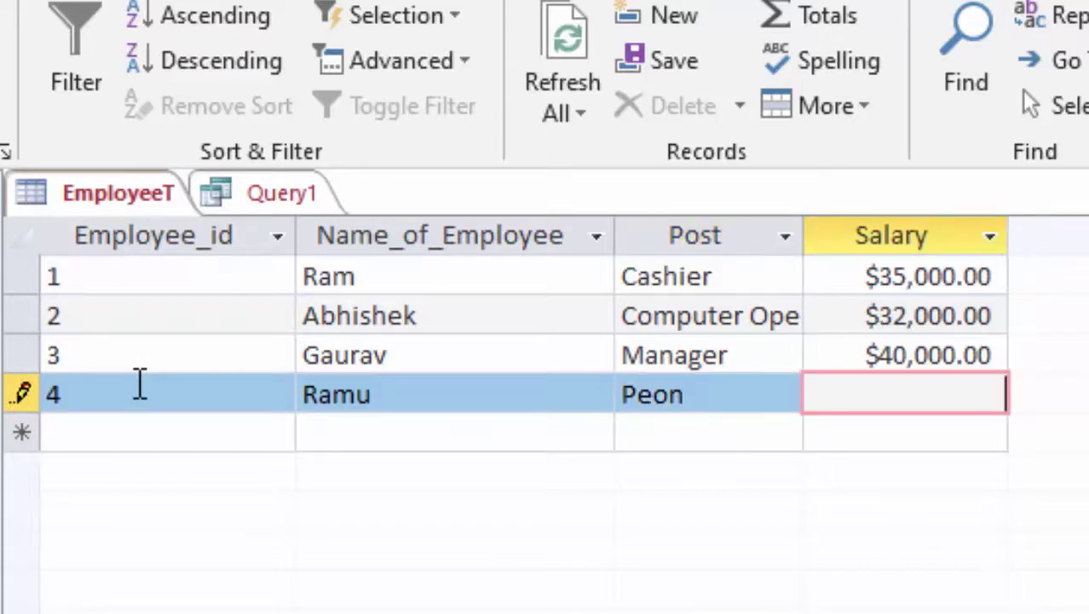
pyautogui.write('15000')
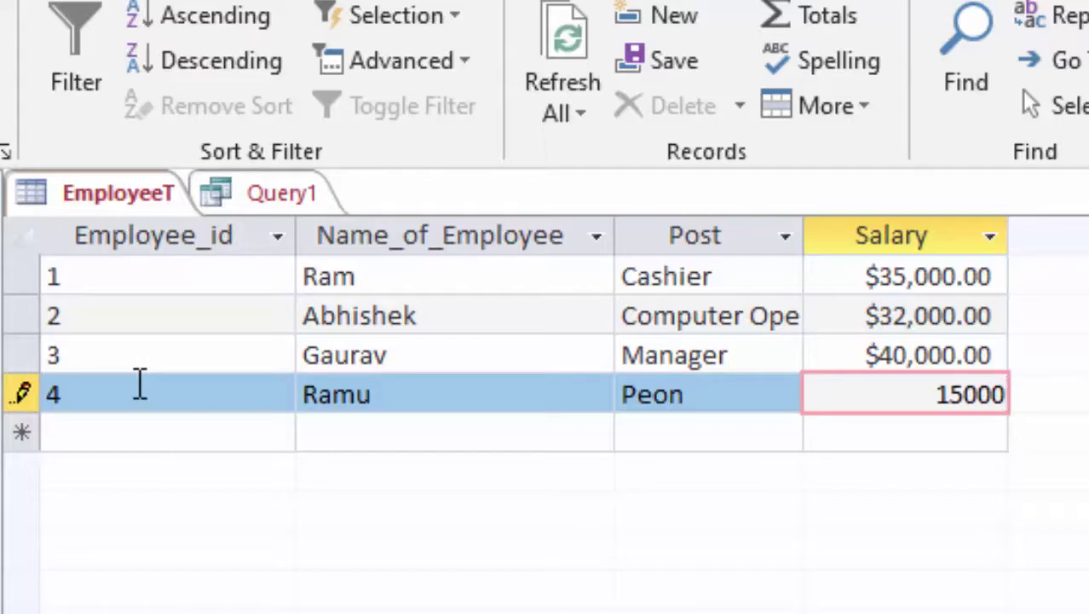
pyautogui.click(219, 439)
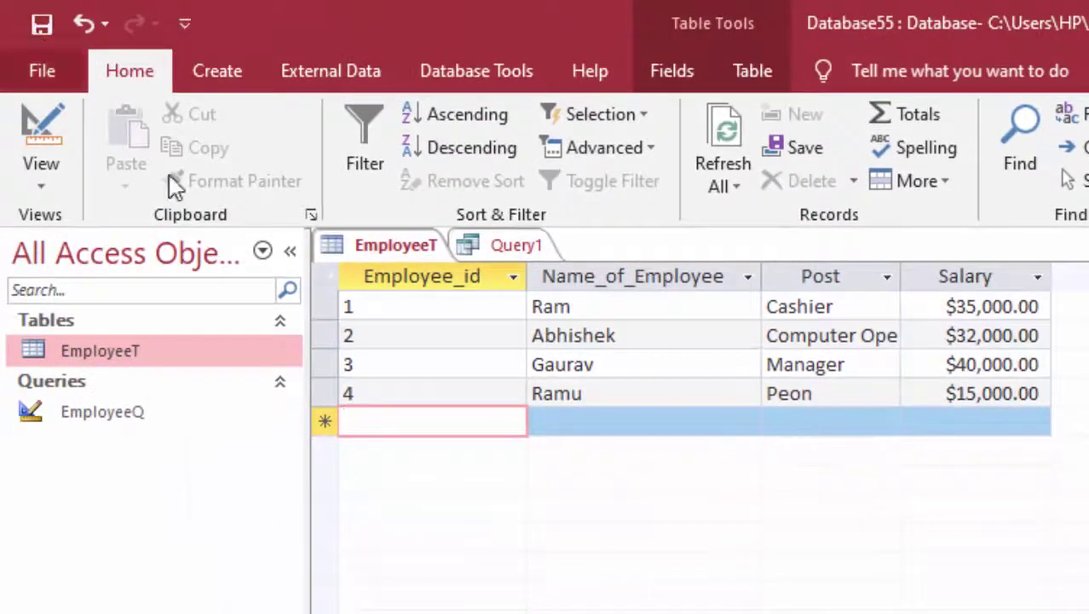
pyautogui.click(503, 246)
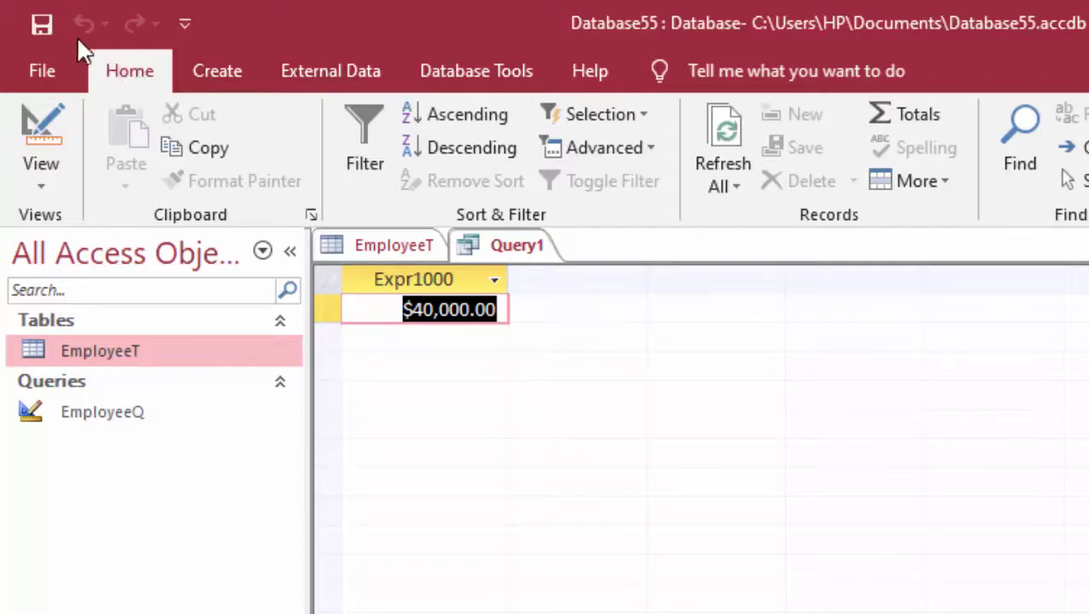
# Close Query1 and save it under the name MaxQ
pyautogui.rightClick(511, 250)
pyautogui.click(552, 294)
pyautogui.click(734, 523)
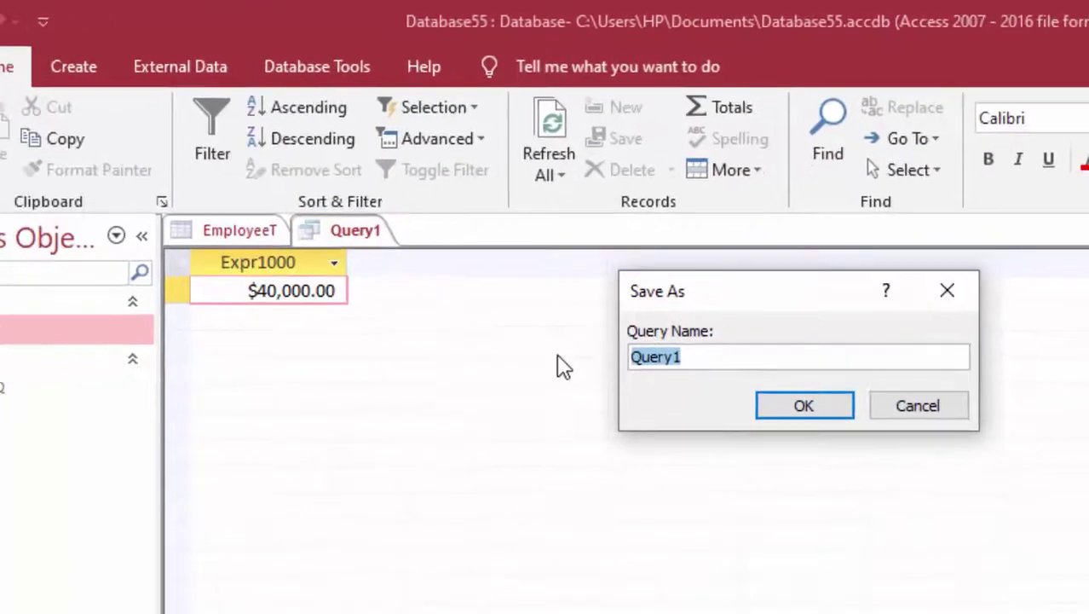
pyautogui.press('BackSpace')
pyautogui.write('Ma')
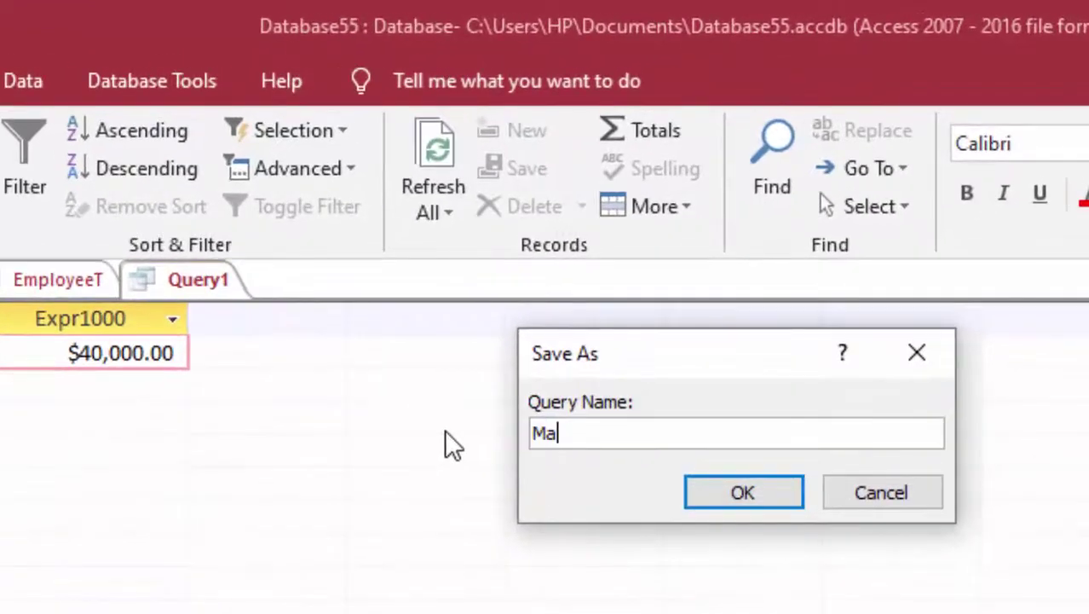
pyautogui.write('x')
pyautogui.write('Q')
pyautogui.press('Return')
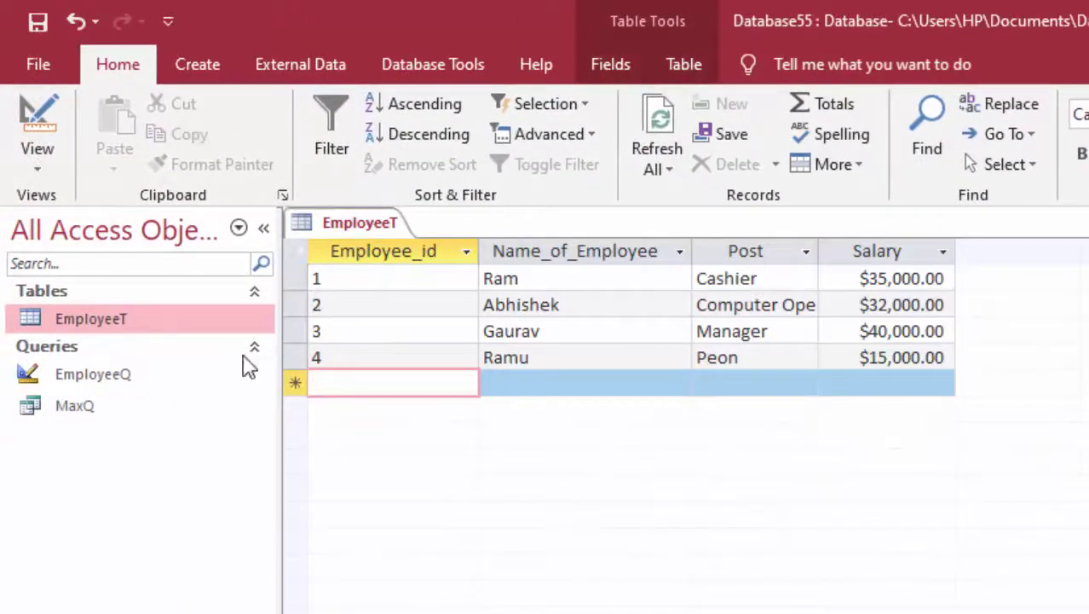
# Reopen MaxQ in SQL View and run it to see the $40,000.00 maximum
pyautogui.doubleClick(144, 400)
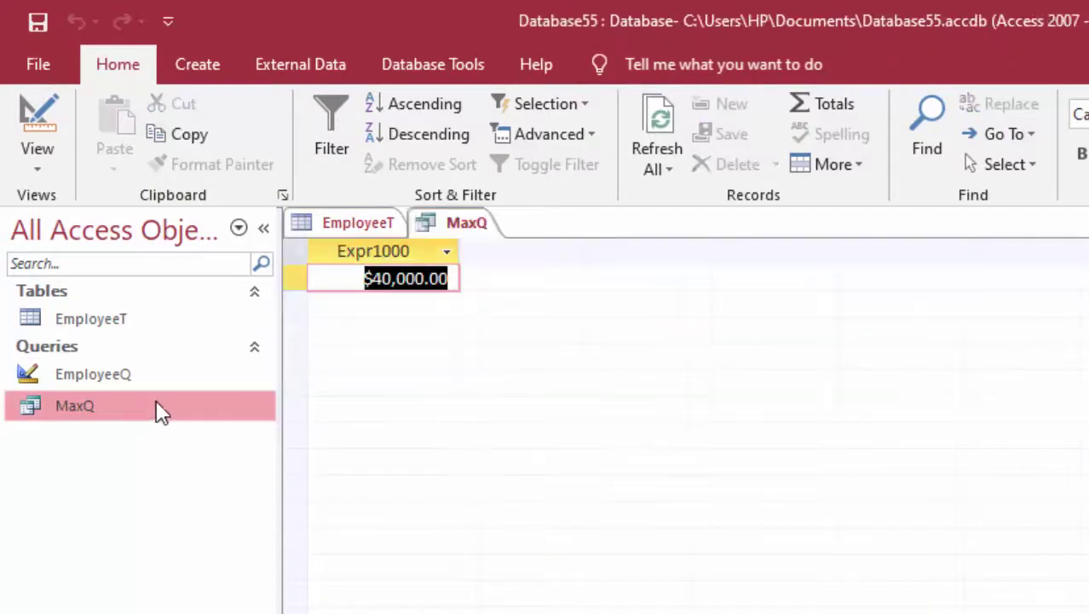
pyautogui.click(48, 166)
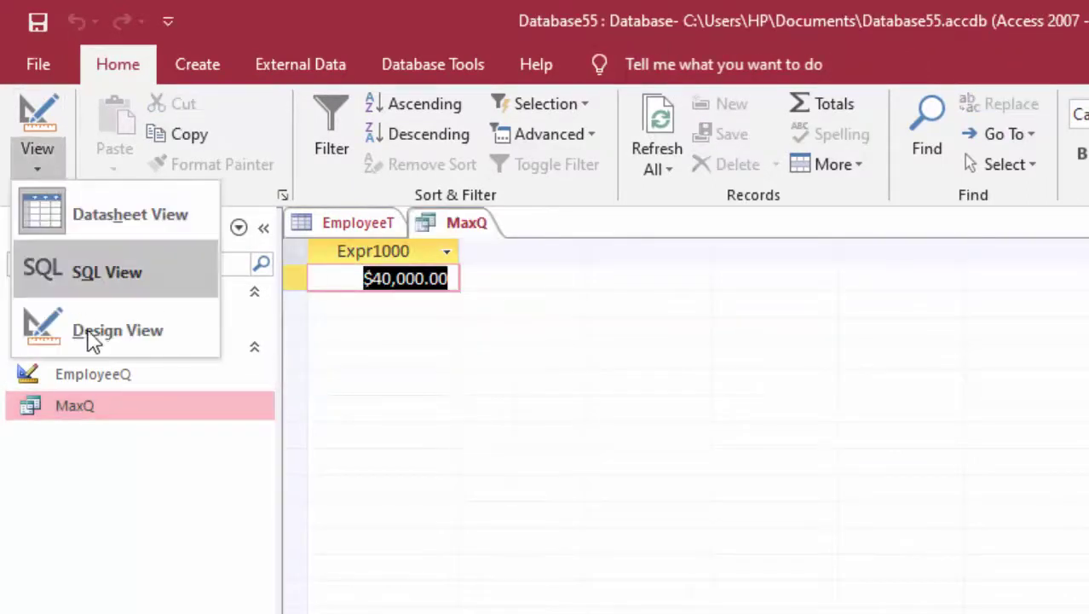
pyautogui.click(94, 270)
pyautogui.moveTo(412, 267); pyautogui.dragTo(247, 252)
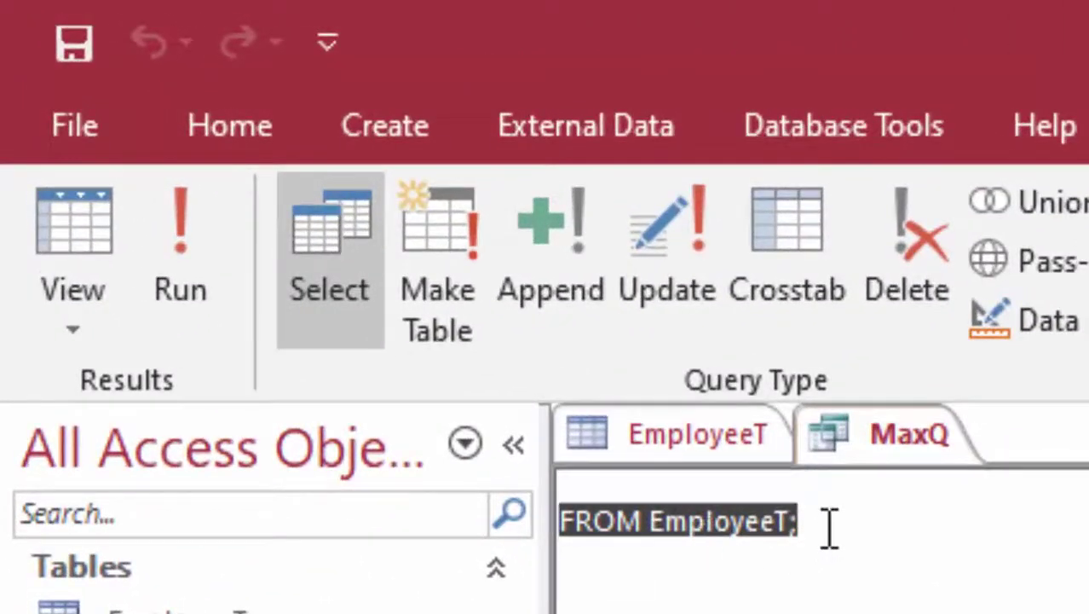
pyautogui.click(831, 528)
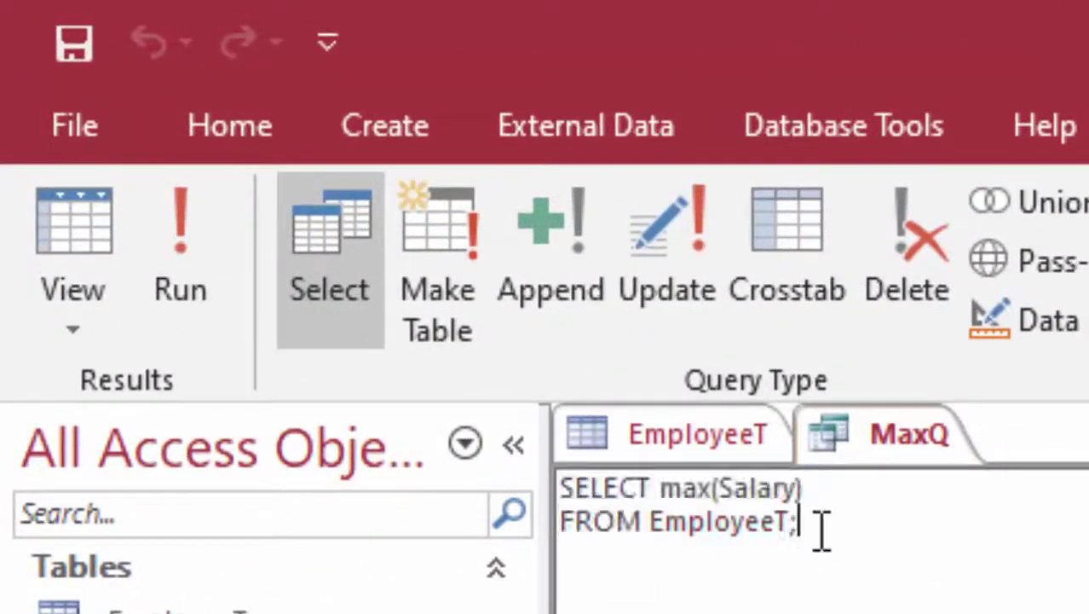
pyautogui.moveTo(880, 514); pyautogui.dragTo(479, 499)
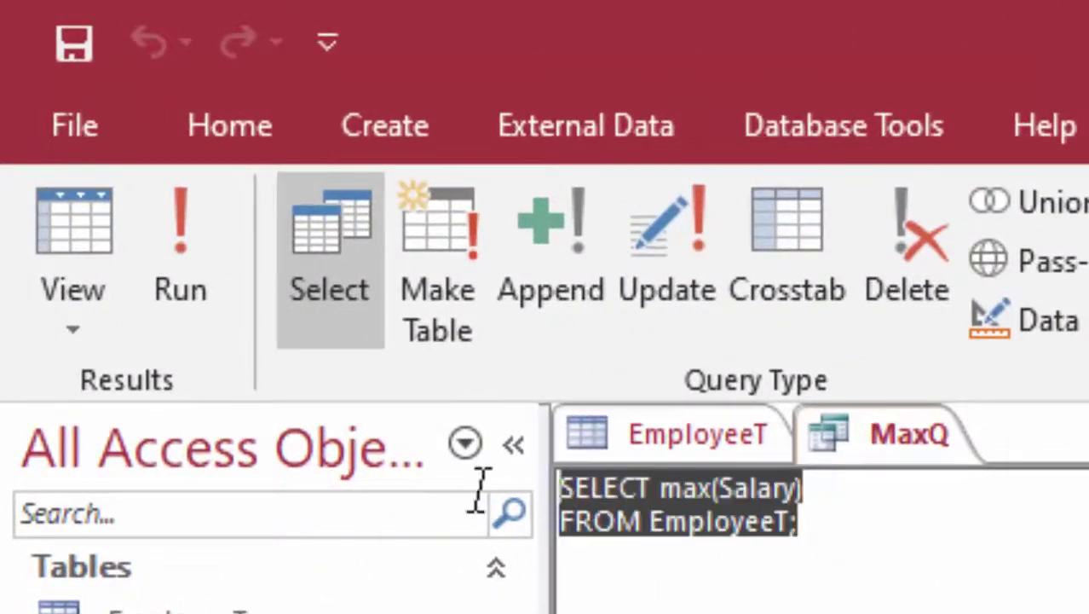
pyautogui.click(211, 242)
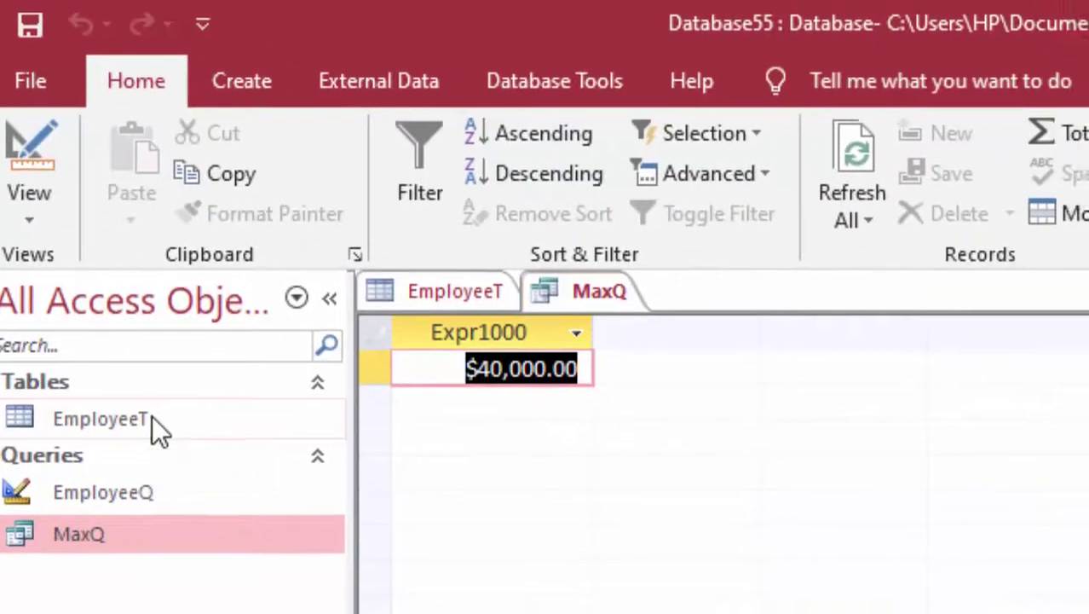
# Open EmployeeT and add employee 5 with their name, post General Manager, and salary $59,000
pyautogui.click(178, 430)
pyautogui.doubleClick(7, 396)
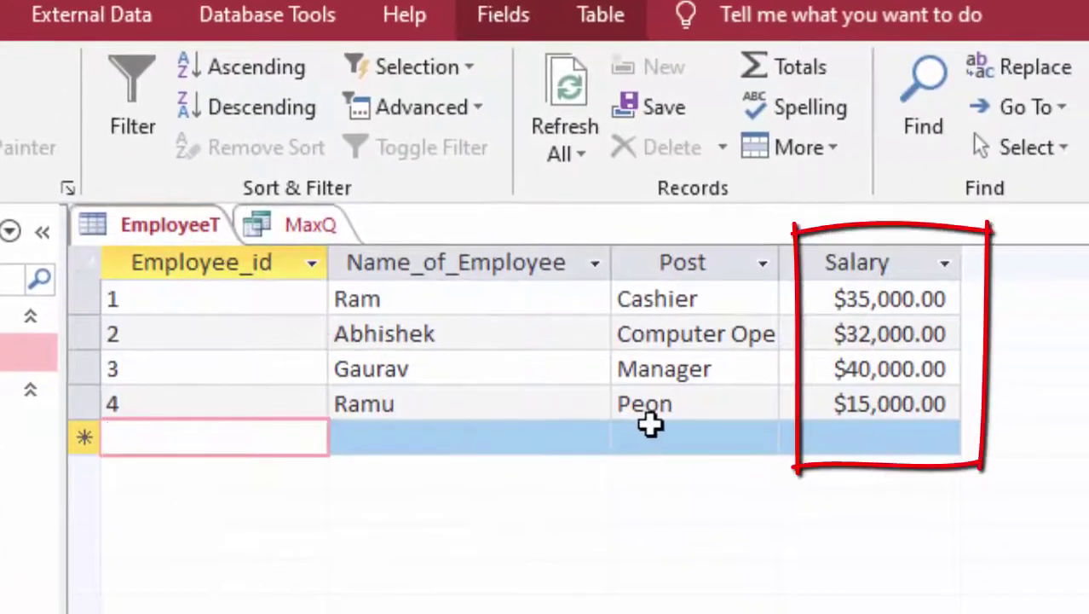
pyautogui.write('5')
pyautogui.press('Tab')
pyautogui.write('Suraj')
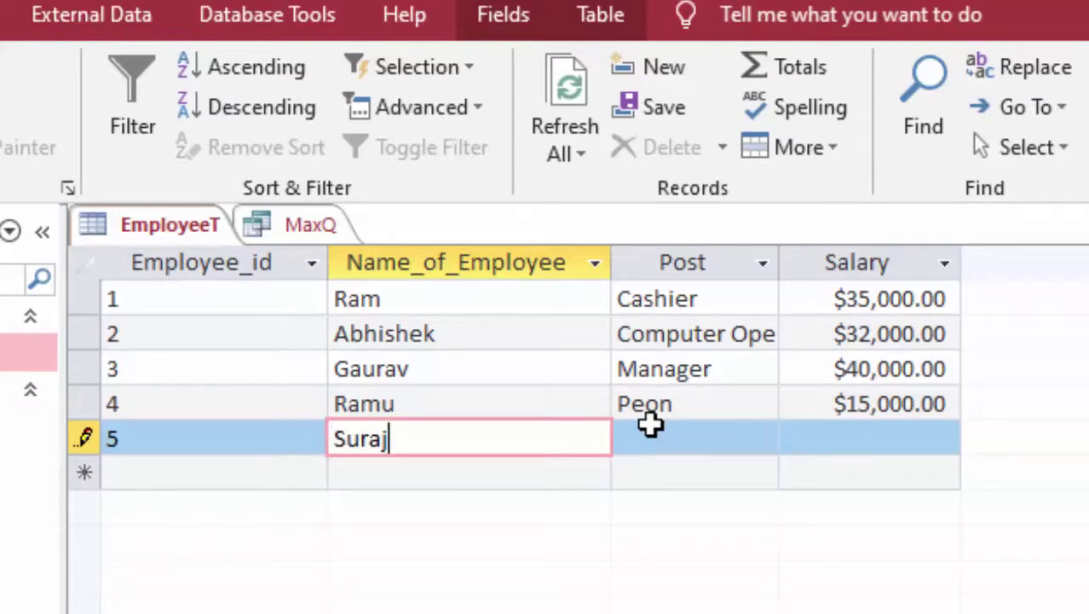
pyautogui.click(651, 425)
pyautogui.write('General Mana')
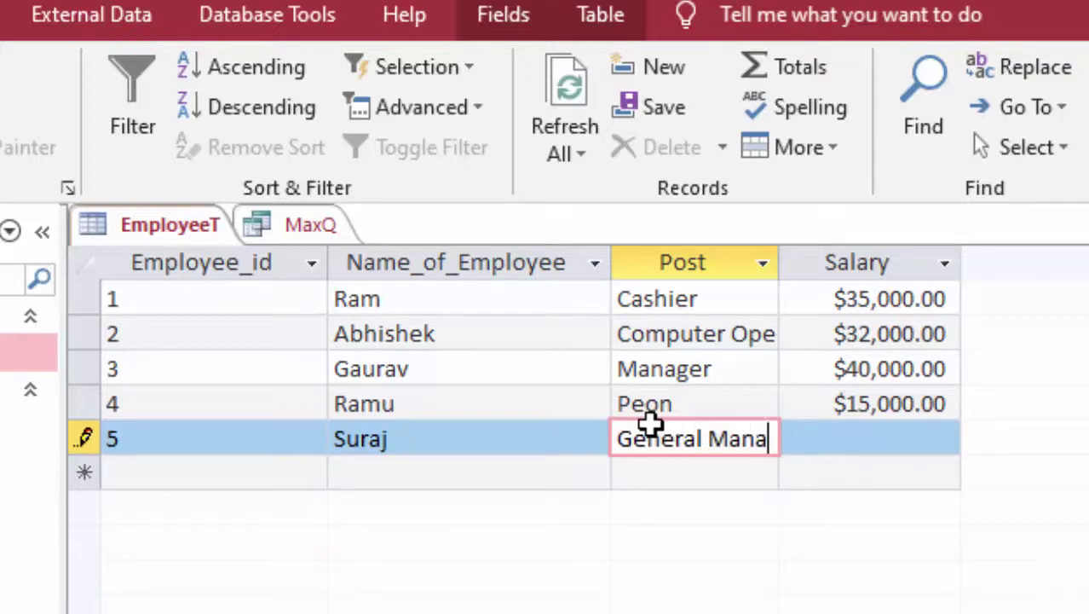
pyautogui.write('ger')
pyautogui.press('Tab')
pyautogui.write('59')
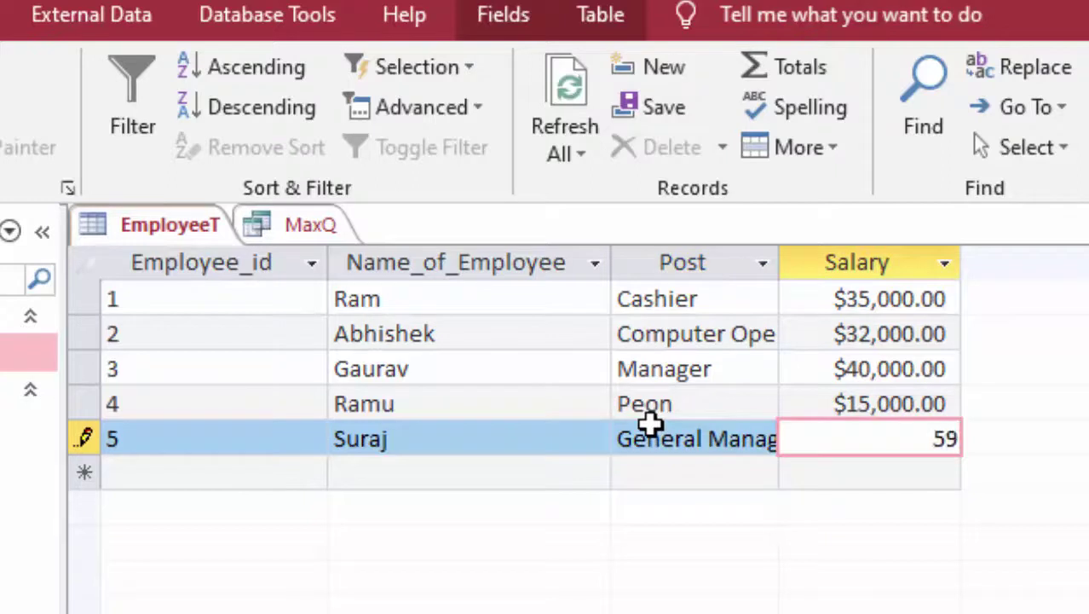
pyautogui.write('000')
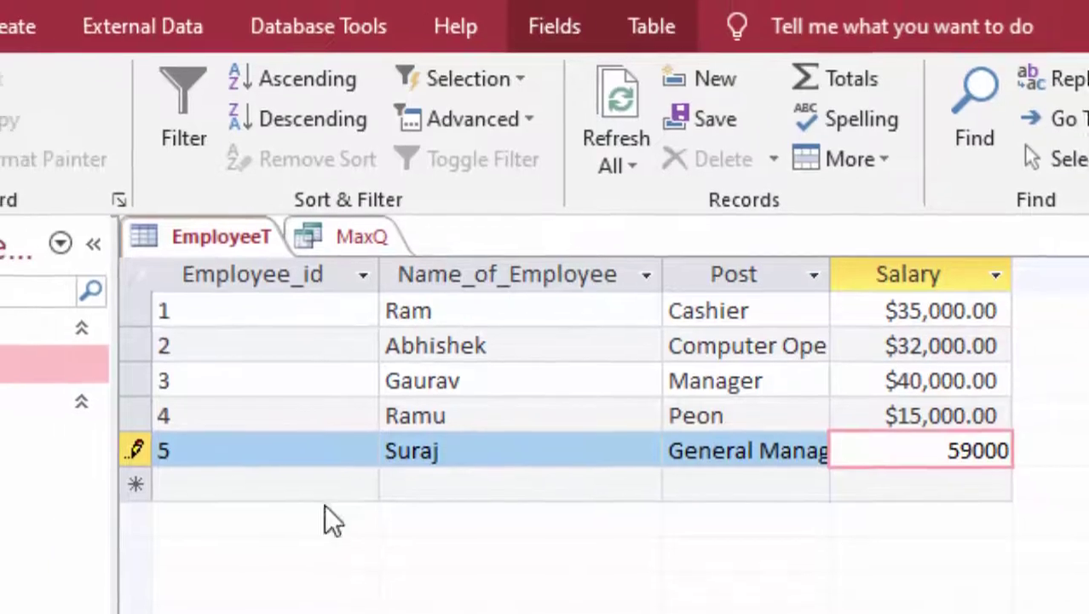
pyautogui.press('Tab')
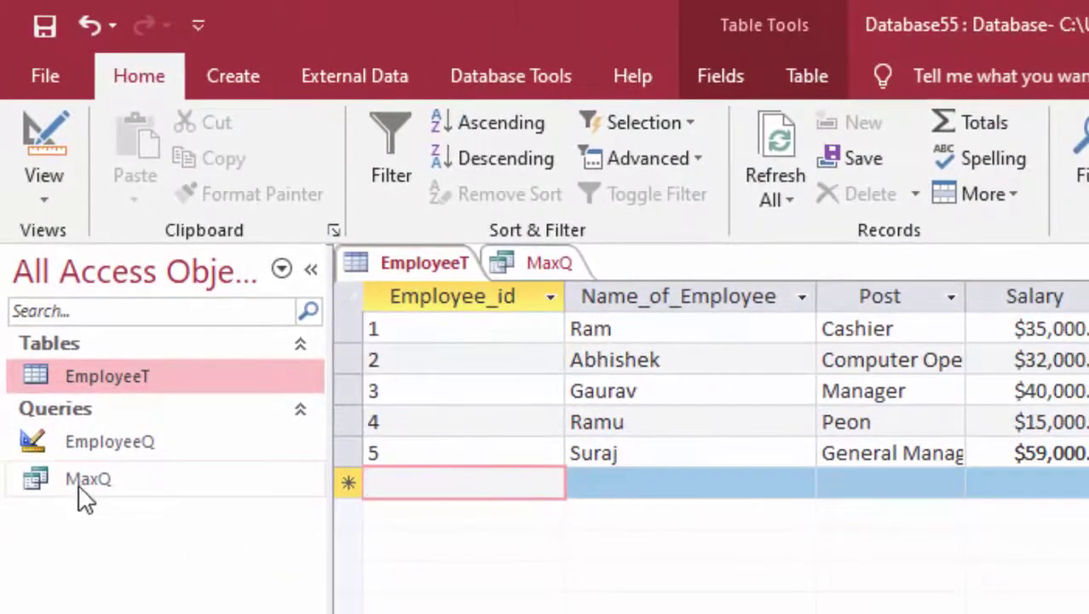
# Rerun MaxQ from SQL View and widen its Expr1000 column showing $59,000.00
pyautogui.doubleClick(85, 496)
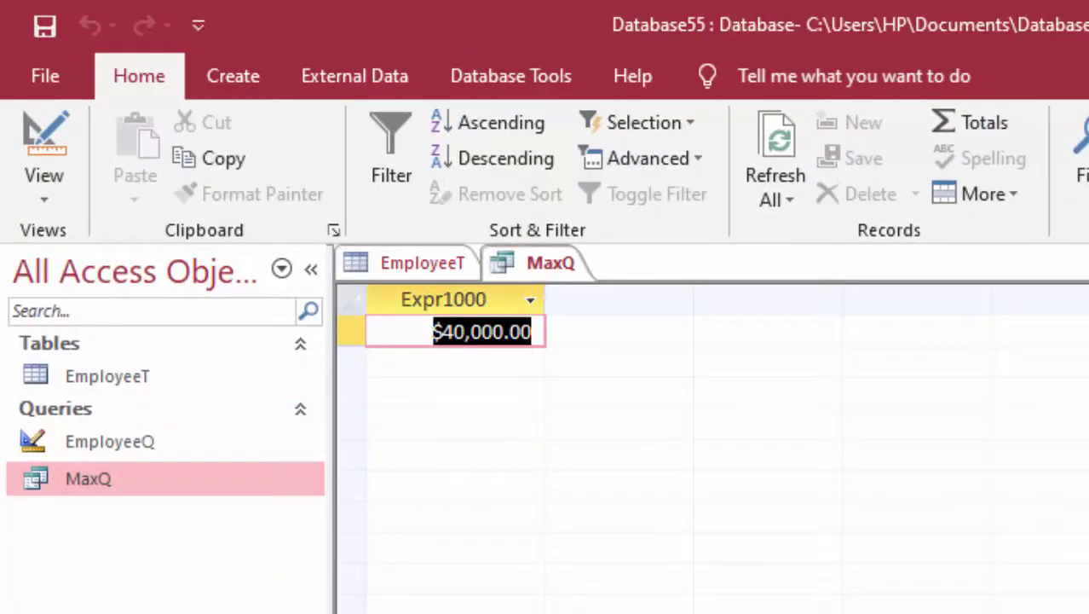
pyautogui.click(43, 191)
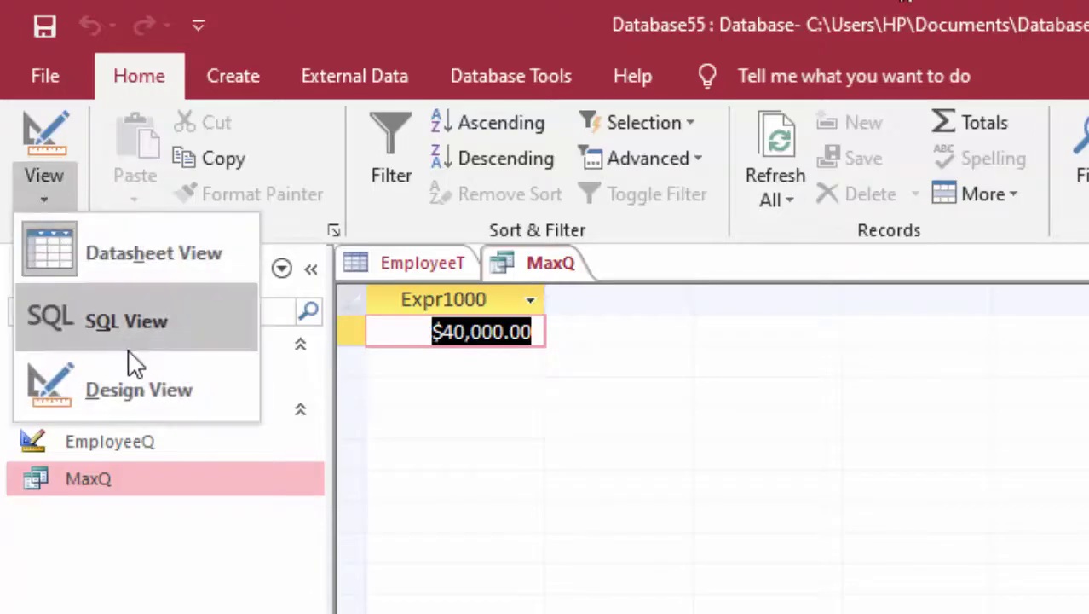
pyautogui.click(130, 347)
pyautogui.click(106, 145)
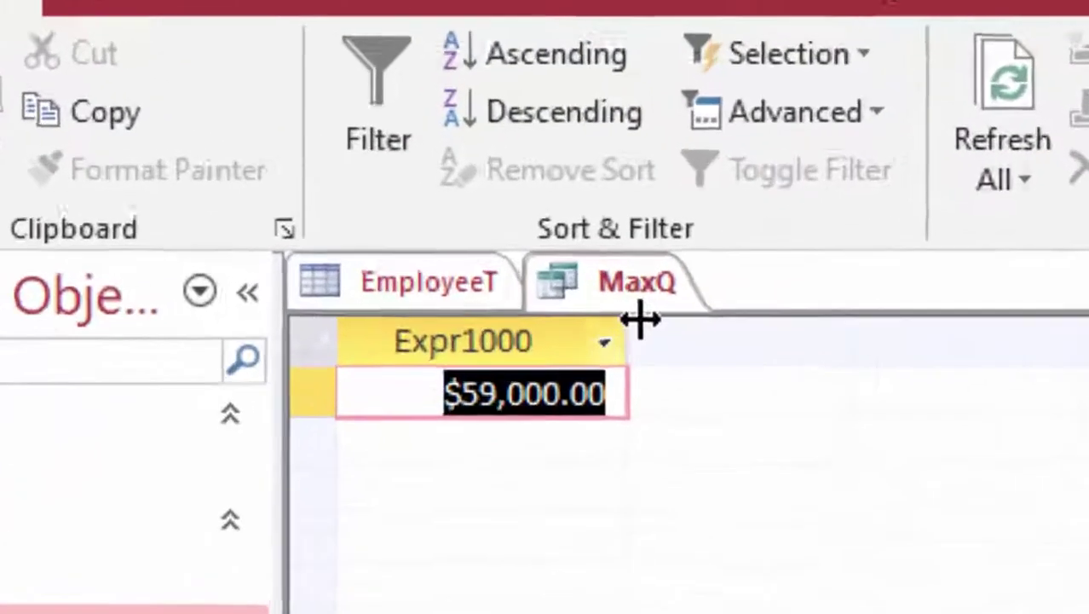
pyautogui.moveTo(640, 320); pyautogui.dragTo(648, 353)
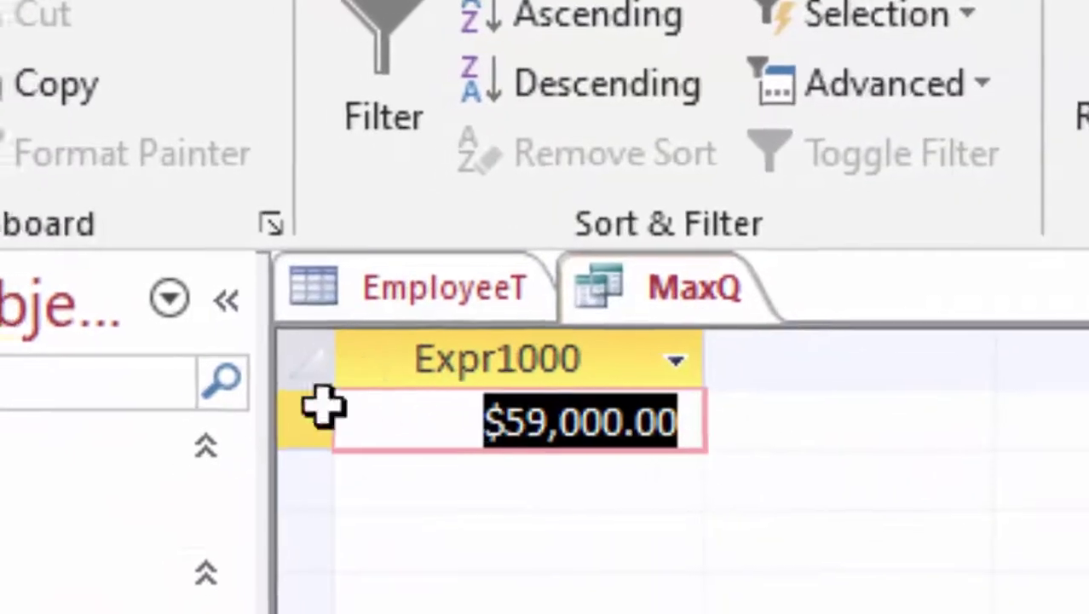